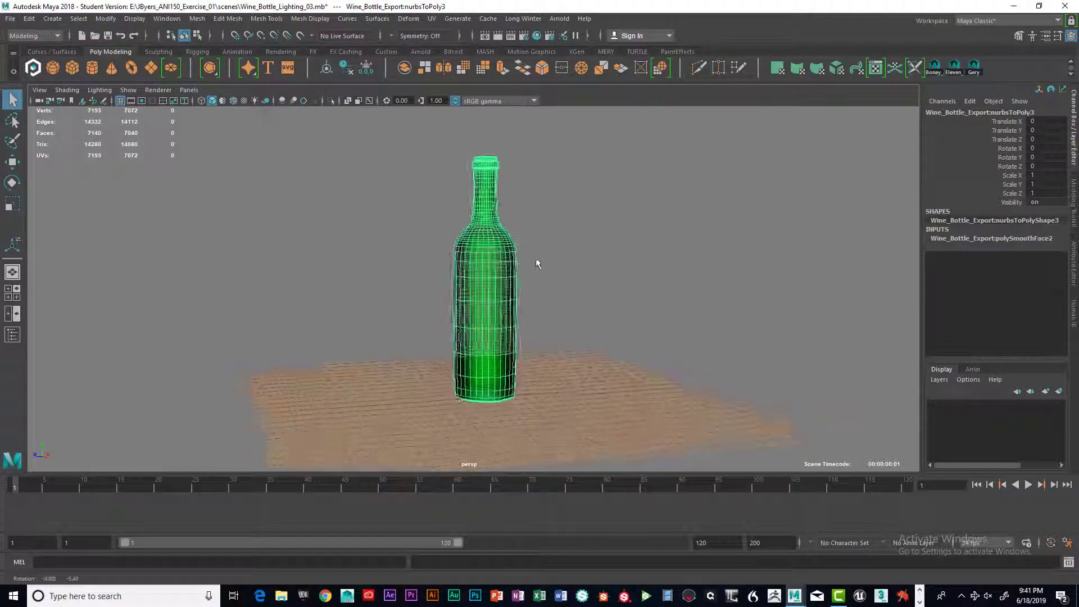
# Step: Insert two edge loops around the bottle's body in the front view, one below the shoulder and one in the lower half of the body
pyautogui.scroll(6, 526, 252)
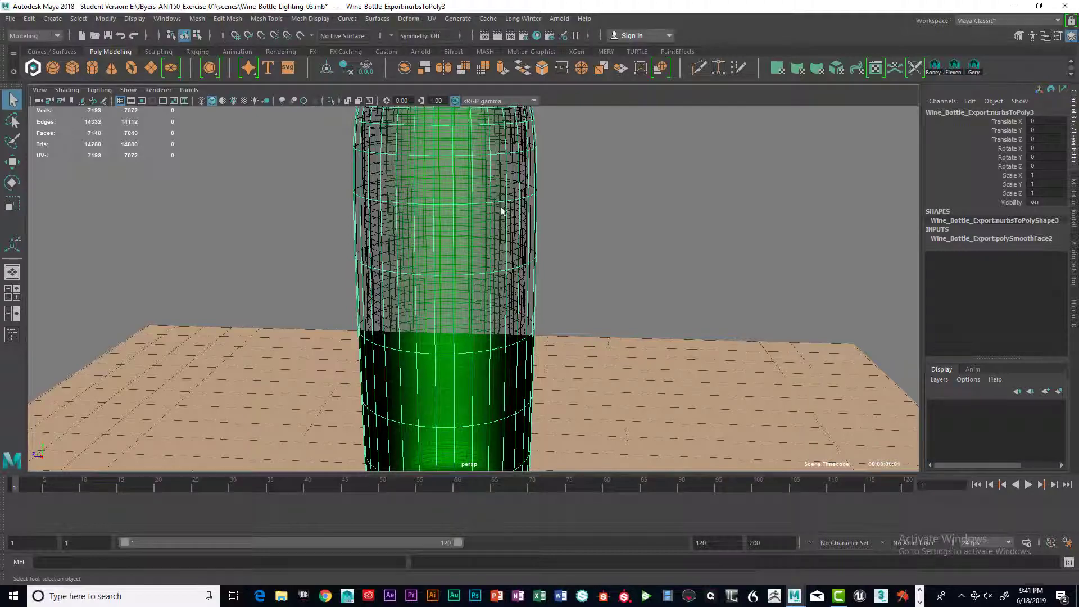
pyautogui.moveTo(502, 210)
pyautogui.keyDown('alt'); pyautogui.mouseDown()
pyautogui.moveTo(564, 221)
pyautogui.moveTo(553, 204)
pyautogui.moveTo(508, 208)
pyautogui.mouseUp(); pyautogui.keyUp('alt')
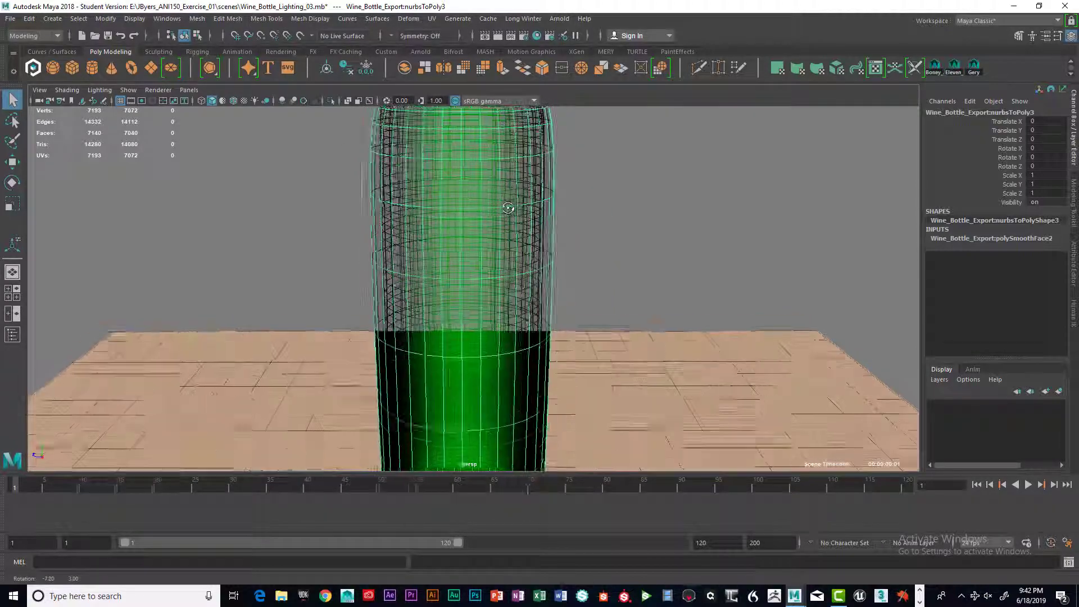
pyautogui.press('space')
pyautogui.press('space')
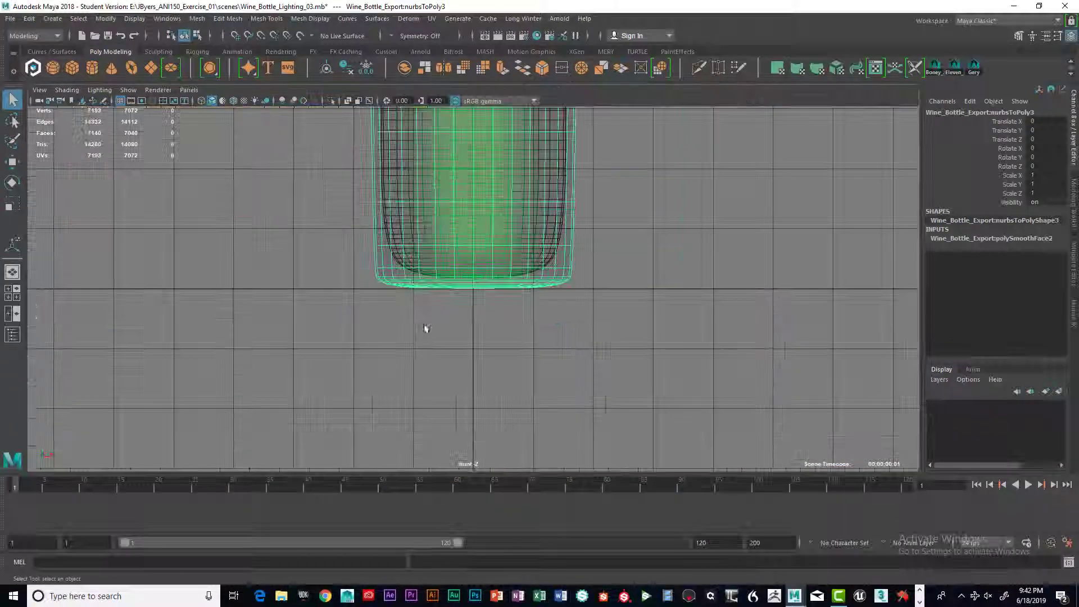
pyautogui.keyDown('alt'); pyautogui.moveTo(425, 293); pyautogui.dragTo(418, 449); pyautogui.keyUp('alt')
pyautogui.scroll(-3, 407, 296)
pyautogui.keyDown('alt'); pyautogui.moveTo(418, 243); pyautogui.dragTo(405, 344, button='middle'); pyautogui.keyUp('alt')
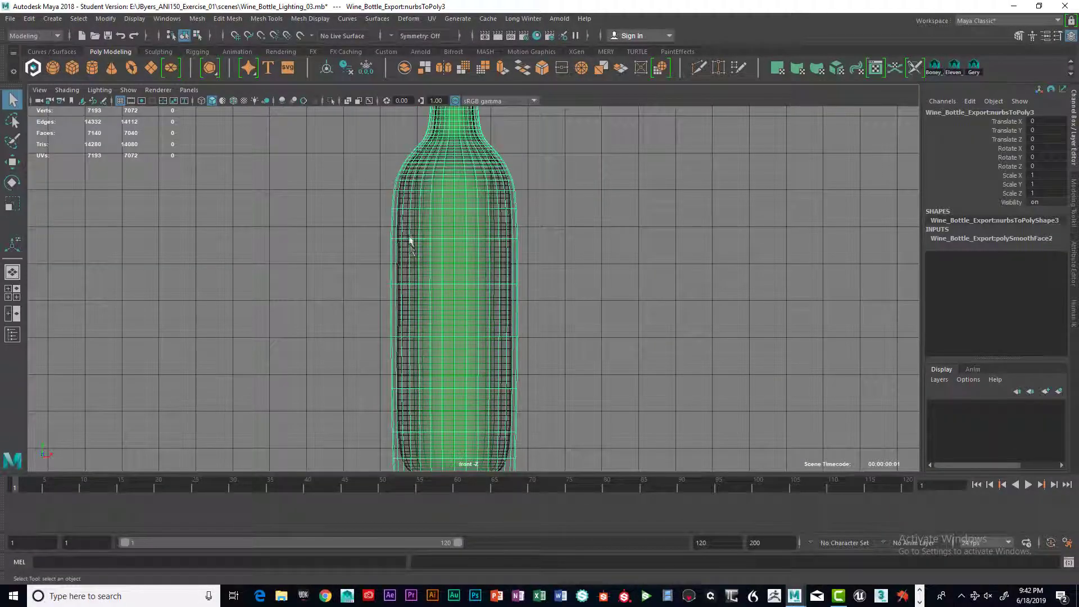
pyautogui.scroll(2, 485, 266)
pyautogui.scroll(3, 468, 254)
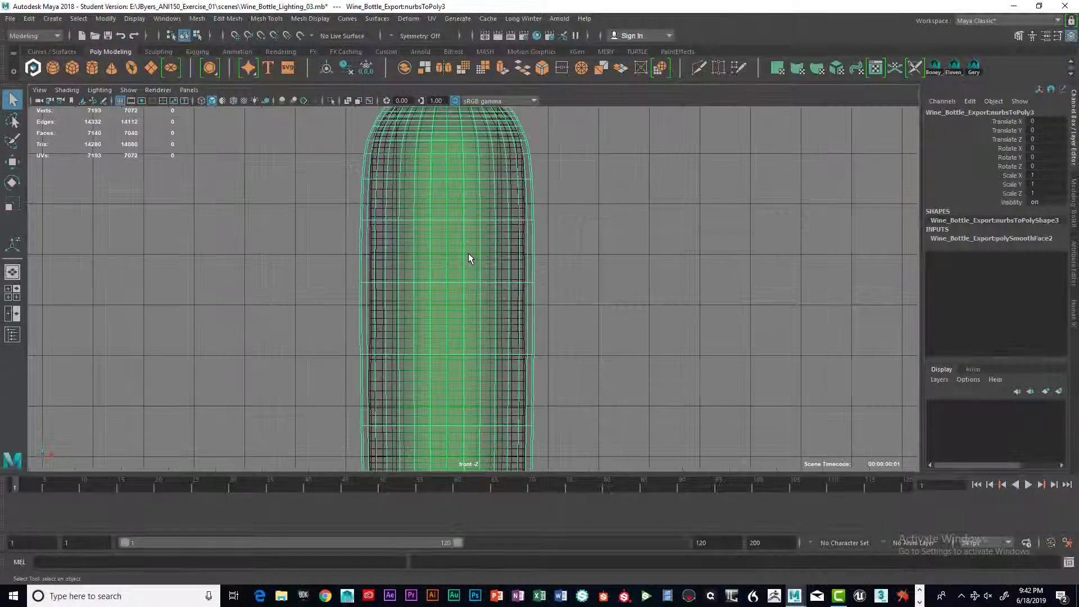
pyautogui.keyDown('alt'); pyautogui.moveTo(454, 229); pyautogui.dragTo(459, 231); pyautogui.keyUp('alt')
pyautogui.keyDown('alt'); pyautogui.moveTo(473, 232); pyautogui.dragTo(487, 242, button='middle'); pyautogui.keyUp('alt')
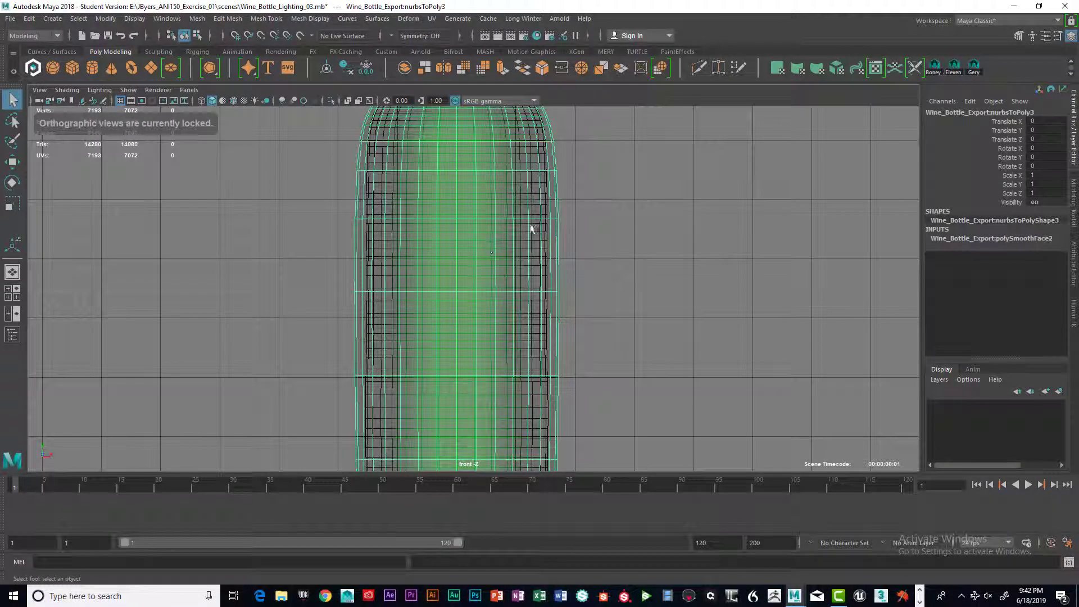
pyautogui.keyDown('shift'); pyautogui.moveTo(531, 223); pyautogui.dragTo(462, 237, button='right'); pyautogui.keyUp('shift')
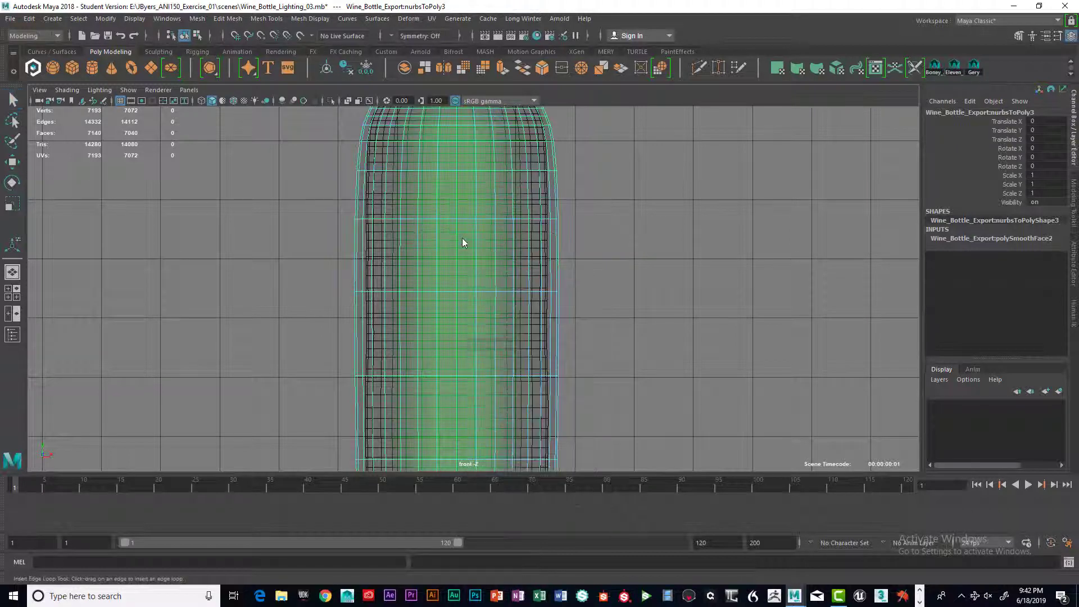
pyautogui.keyDown('alt'); pyautogui.click(522, 234); pyautogui.keyUp('alt')
pyautogui.keyDown('alt'); pyautogui.moveTo(503, 243); pyautogui.dragTo(524, 236, button='middle'); pyautogui.keyUp('alt')
pyautogui.scroll(-3, 522, 211)
pyautogui.scroll(1, 524, 235)
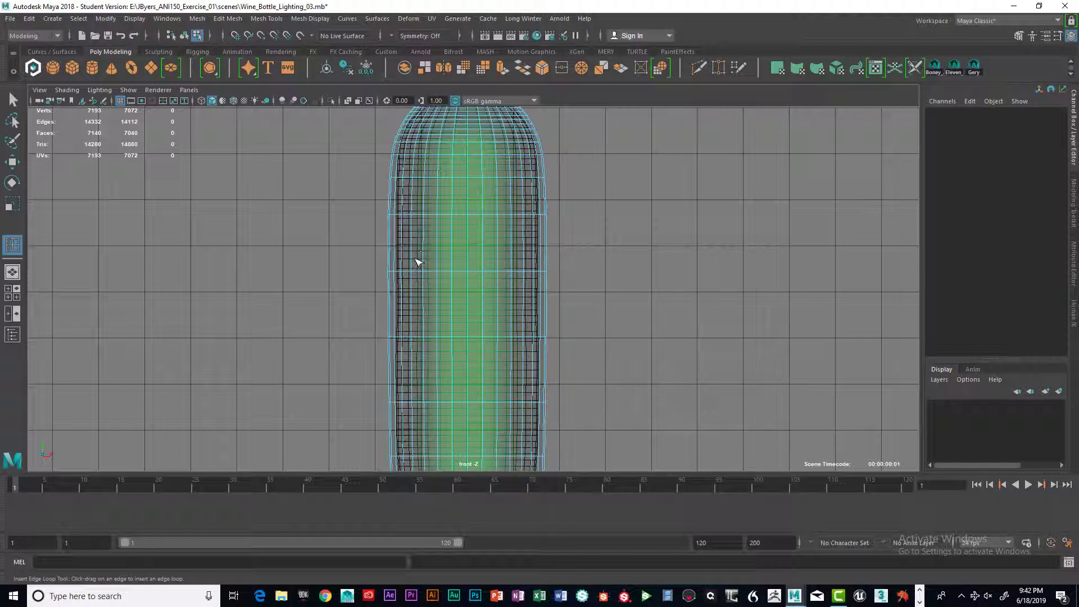
pyautogui.click(391, 390)
pyautogui.moveTo(392, 391); pyautogui.dragTo(393, 384)
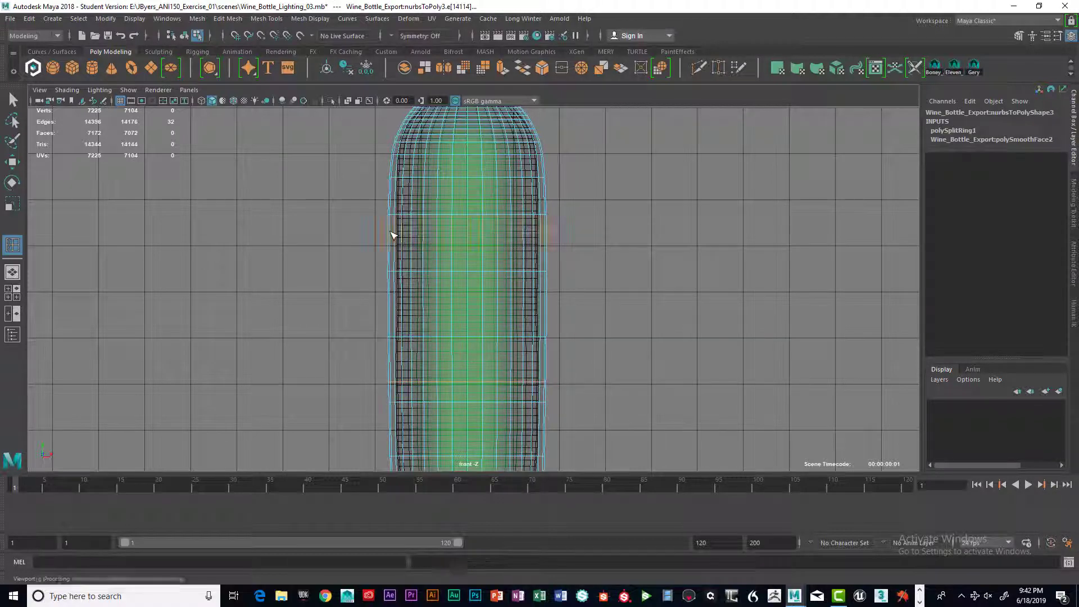
pyautogui.moveTo(394, 234); pyautogui.dragTo(396, 232)
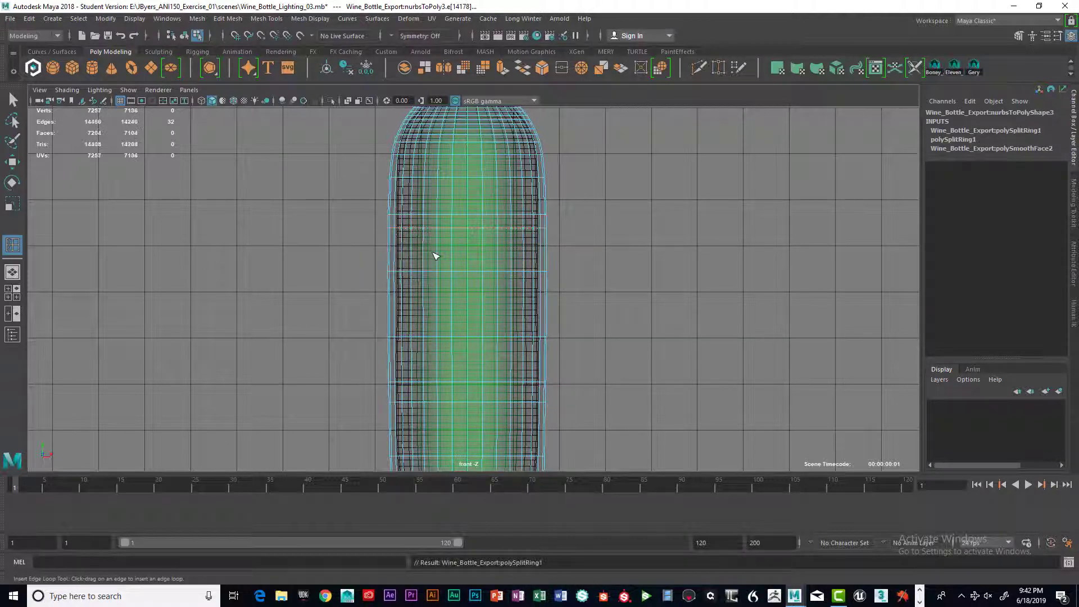
pyautogui.press('q')
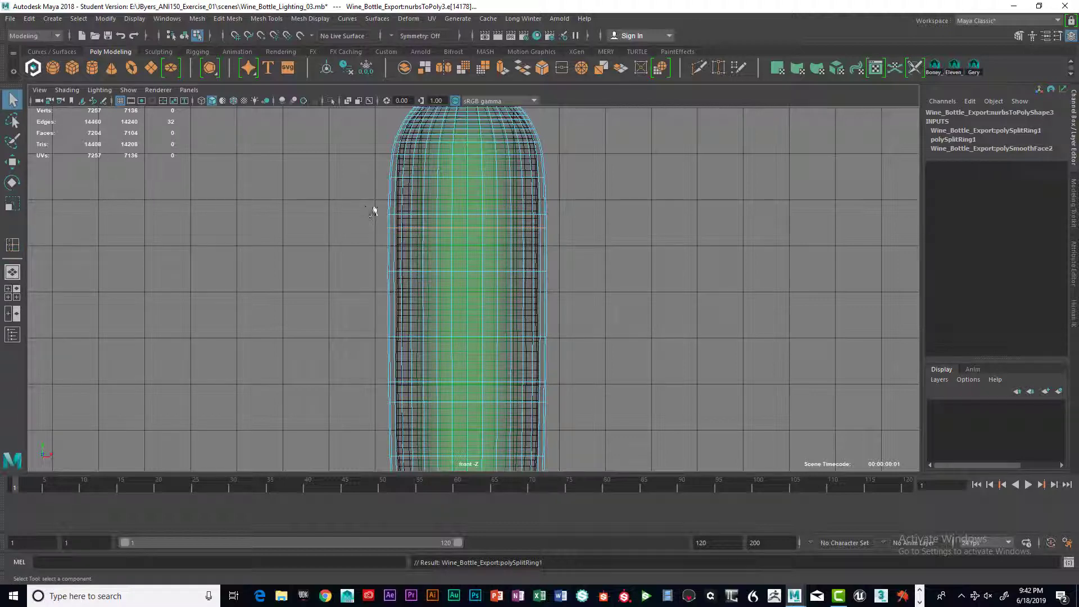
# Step: Select the band of faces around the middle of the bottle's body, through both walls and including the rows beside the two new edge loops
pyautogui.moveTo(422, 228); pyautogui.dragTo(417, 254, button='right')
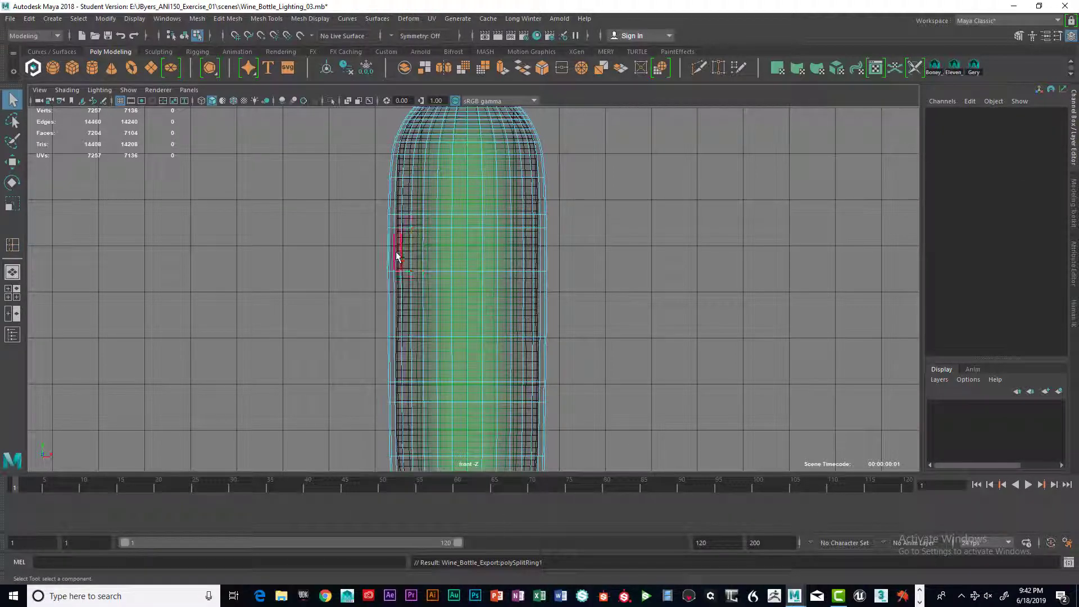
pyautogui.moveTo(396, 240); pyautogui.dragTo(476, 363)
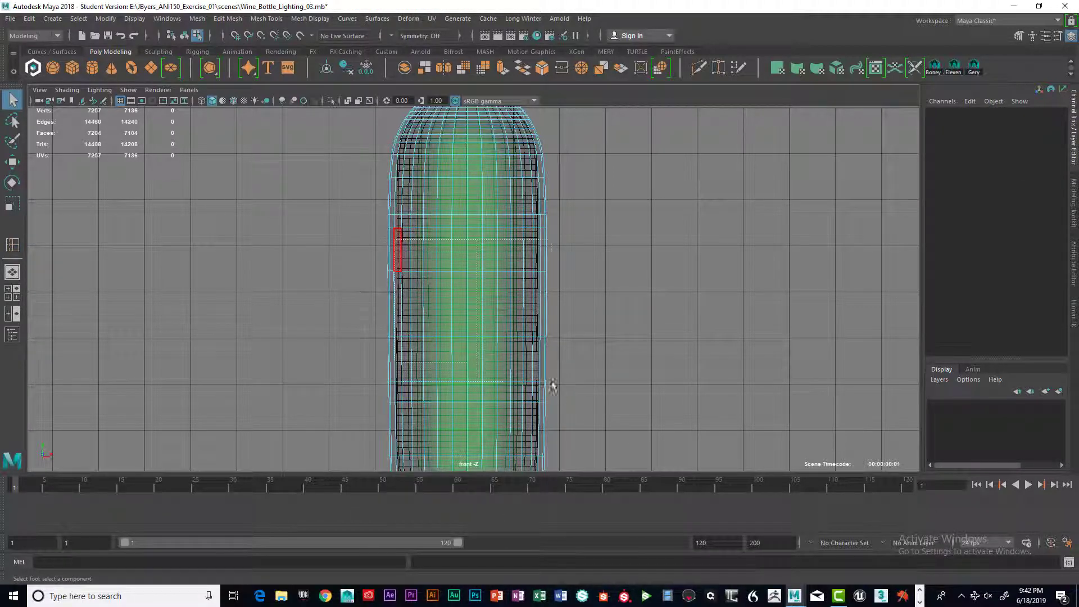
pyautogui.moveTo(552, 385); pyautogui.dragTo(534, 388)
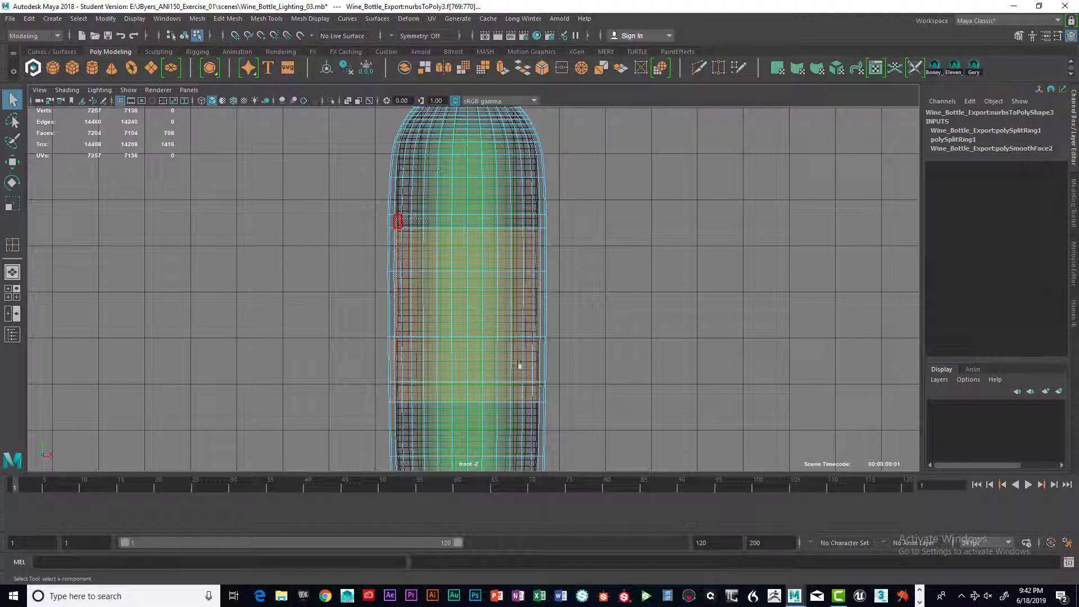
pyautogui.moveTo(519, 362); pyautogui.dragTo(537, 397)
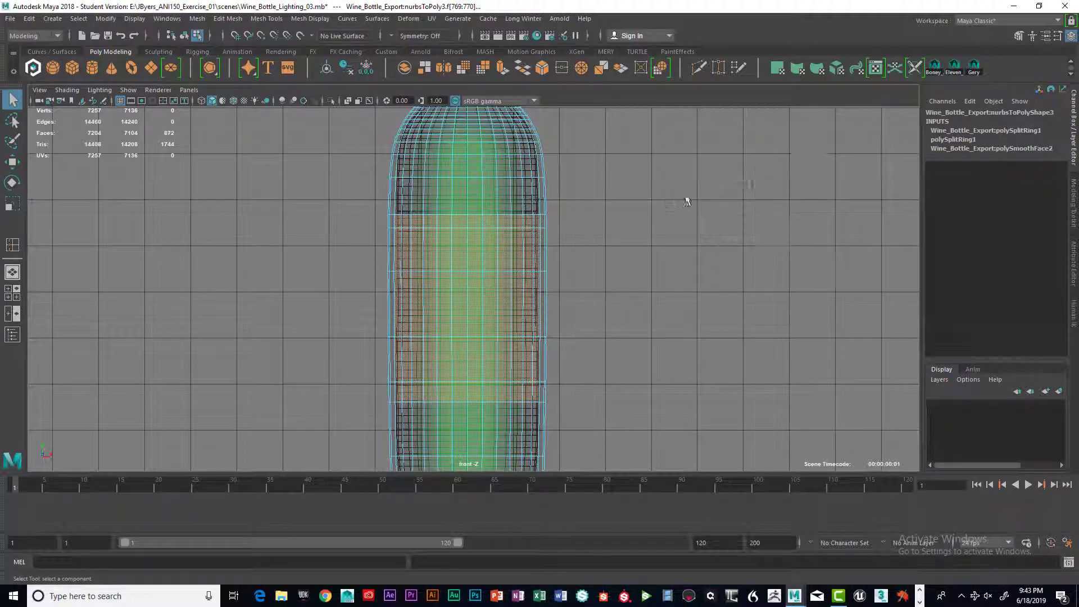
pyautogui.press('space')
pyautogui.press('space')
pyautogui.keyDown('alt'); pyautogui.moveTo(641, 221); pyautogui.dragTo(647, 225); pyautogui.keyUp('alt')
pyautogui.keyDown('alt'); pyautogui.moveTo(594, 253); pyautogui.dragTo(635, 264); pyautogui.keyUp('alt')
pyautogui.scroll(-3, 624, 250)
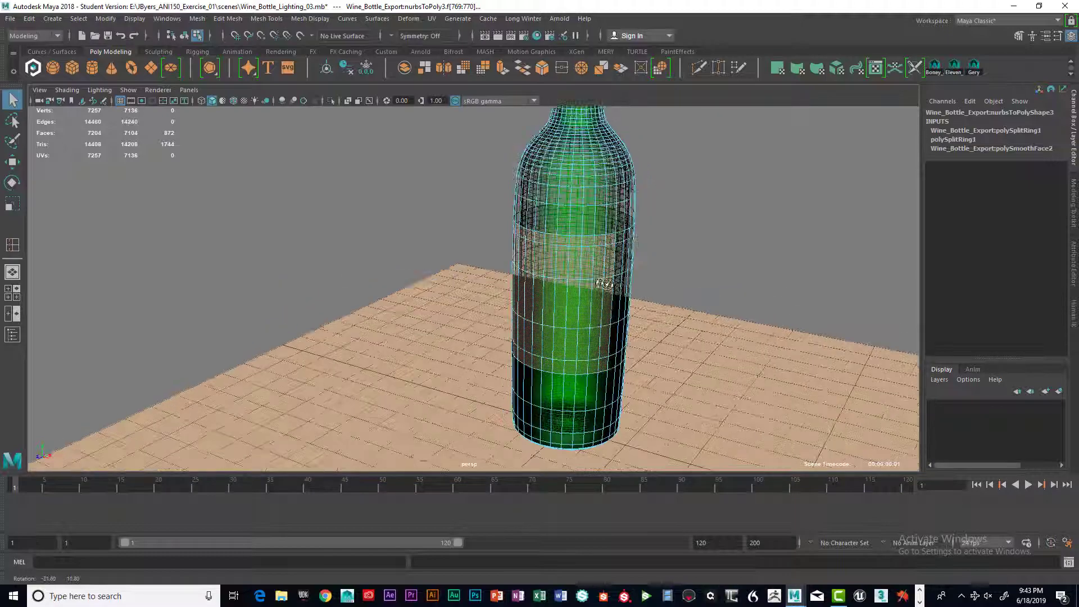
# Step: Deselect the back half of the face band in the wireframe top view, keeping only the front half of the bottle selected
pyautogui.press('space')
pyautogui.press('space')
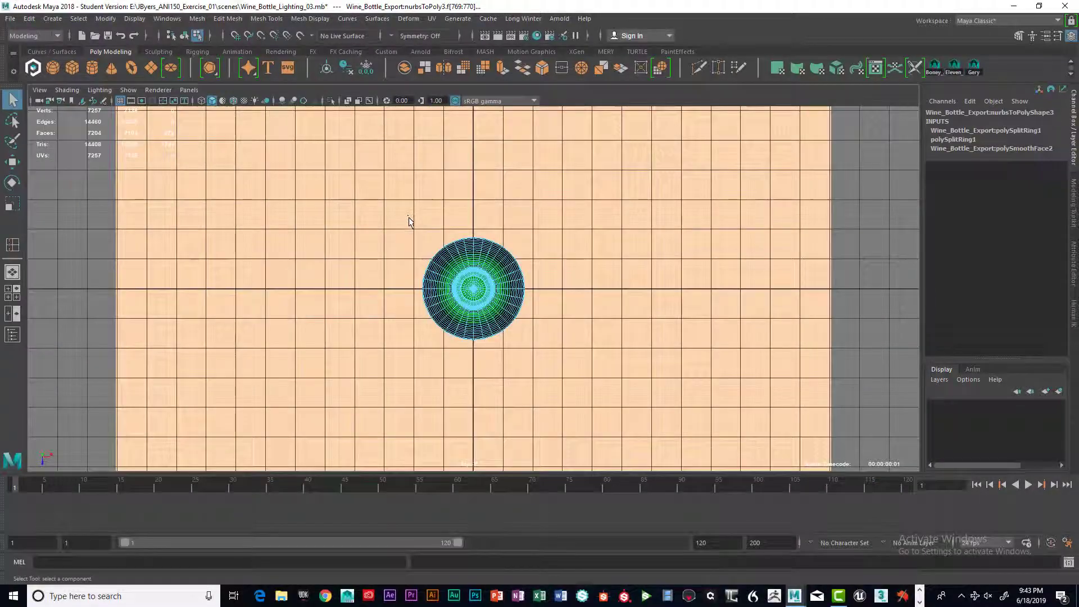
pyautogui.press('4')
pyautogui.scroll(4, 495, 253)
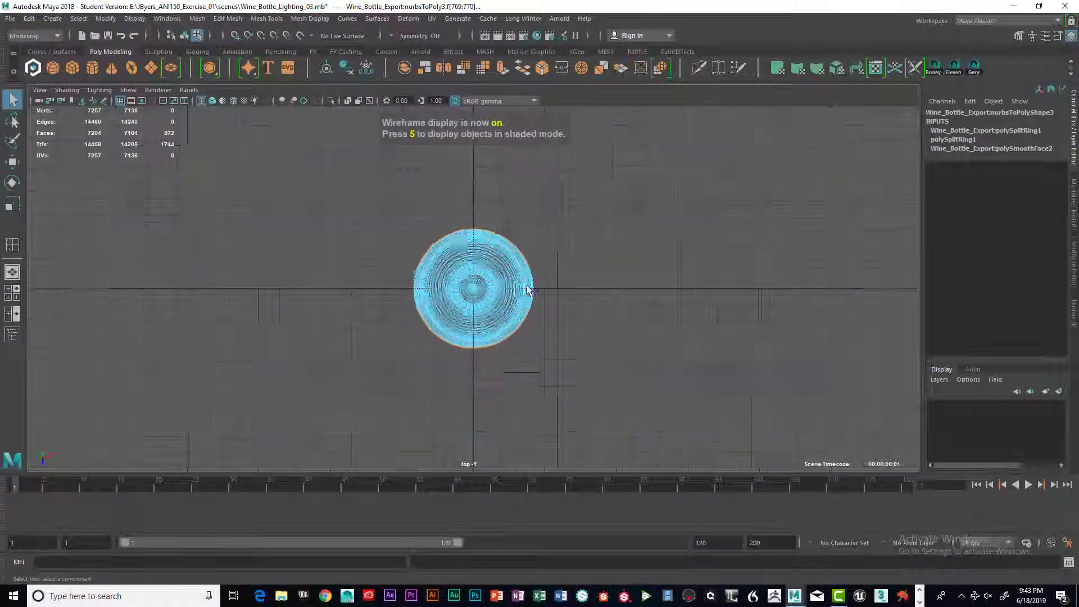
pyautogui.scroll(1, 557, 275)
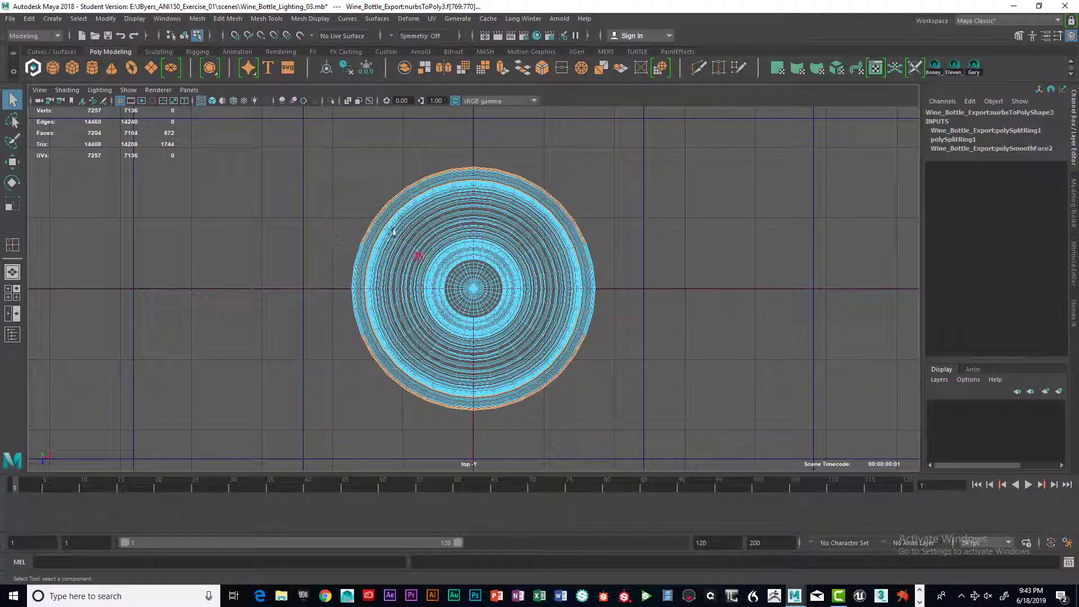
pyautogui.moveTo(316, 138); pyautogui.dragTo(631, 285)
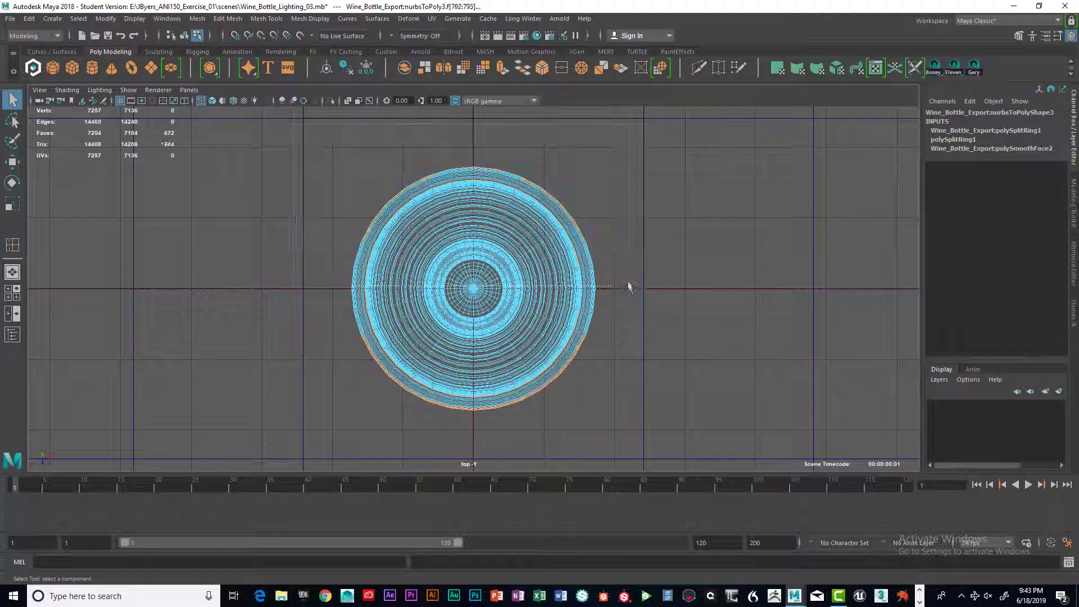
pyautogui.press('space')
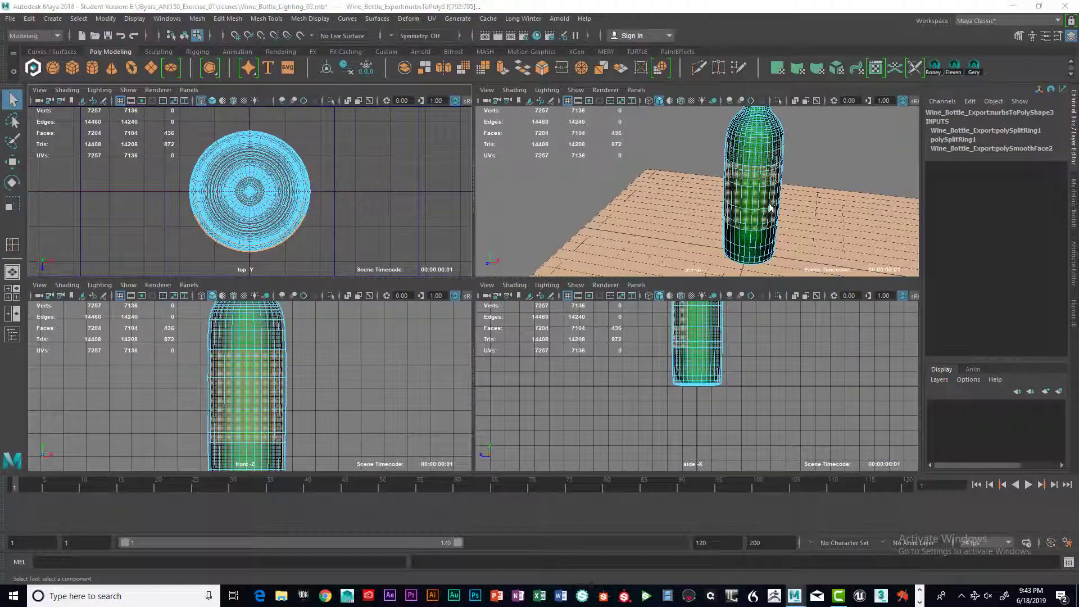
pyautogui.press('space')
pyautogui.keyDown('alt'); pyautogui.moveTo(686, 225); pyautogui.dragTo(571, 242); pyautogui.keyUp('alt')
pyautogui.scroll(6, 517, 224)
pyautogui.scroll(-3, 497, 227)
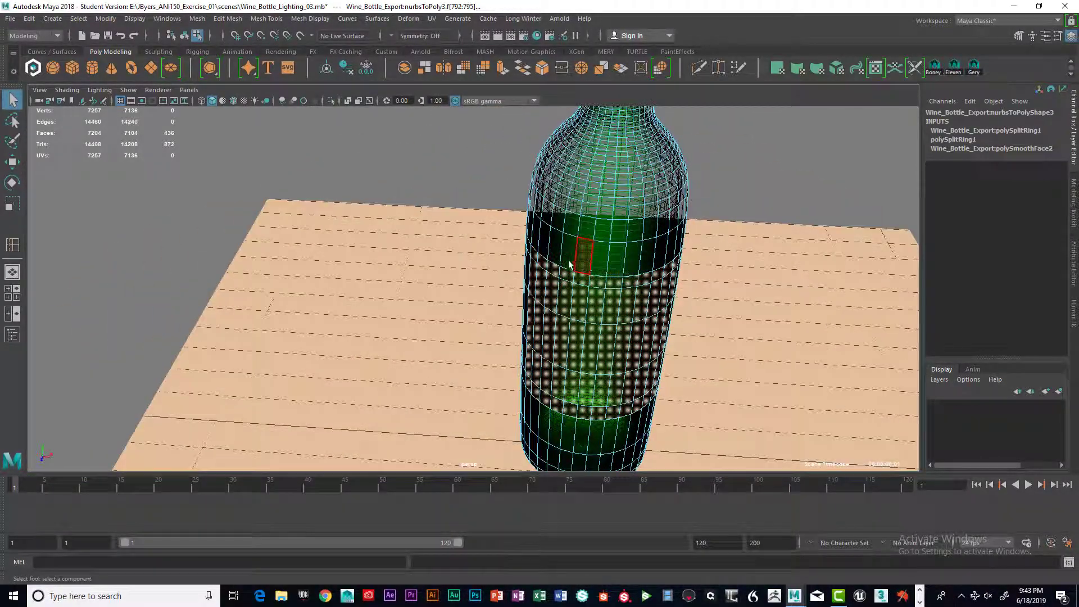
pyautogui.keyDown('alt'); pyautogui.moveTo(616, 269); pyautogui.dragTo(505, 256); pyautogui.keyUp('alt')
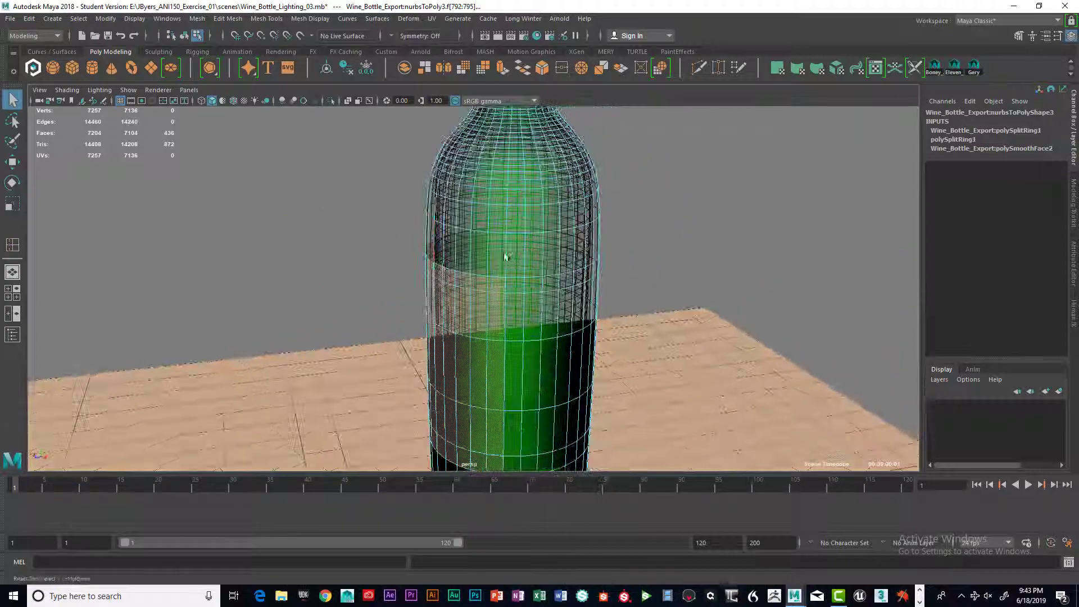
pyautogui.keyDown('alt'); pyautogui.moveTo(442, 260); pyautogui.dragTo(497, 257); pyautogui.keyUp('alt')
# Step: Deselect the bottle's inner-wall faces with the Lasso Tool in the top view, keeping only the outer front label faces selected
pyautogui.press('space')
pyautogui.press('space')
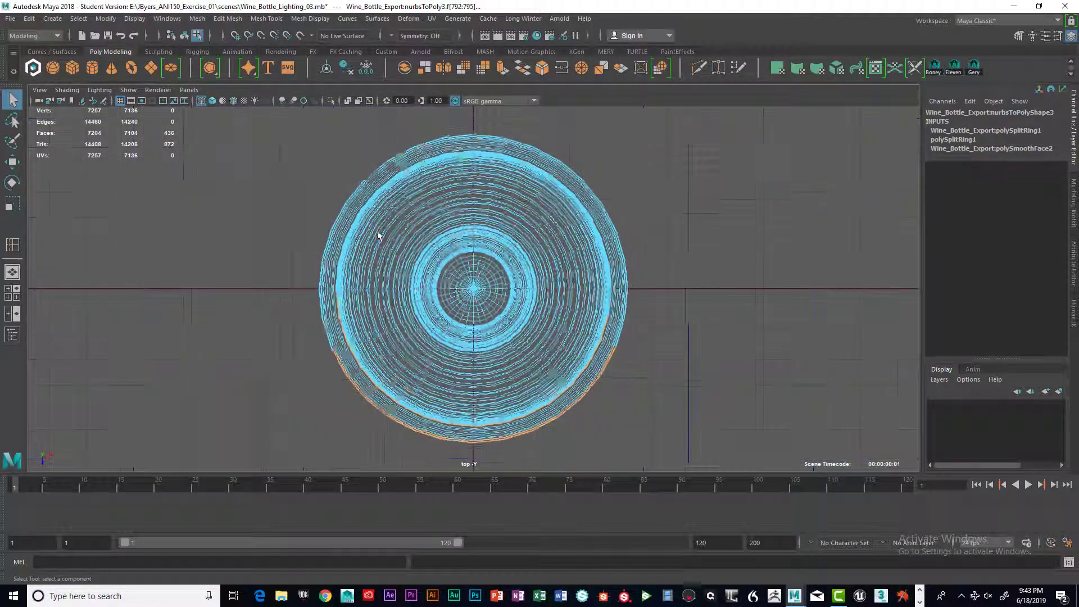
pyautogui.scroll(4, 380, 236)
pyautogui.keyDown('alt'); pyautogui.moveTo(391, 245); pyautogui.dragTo(366, 203, button='middle'); pyautogui.keyUp('alt')
pyautogui.scroll(-4, 375, 183)
pyautogui.scroll(2, 365, 162)
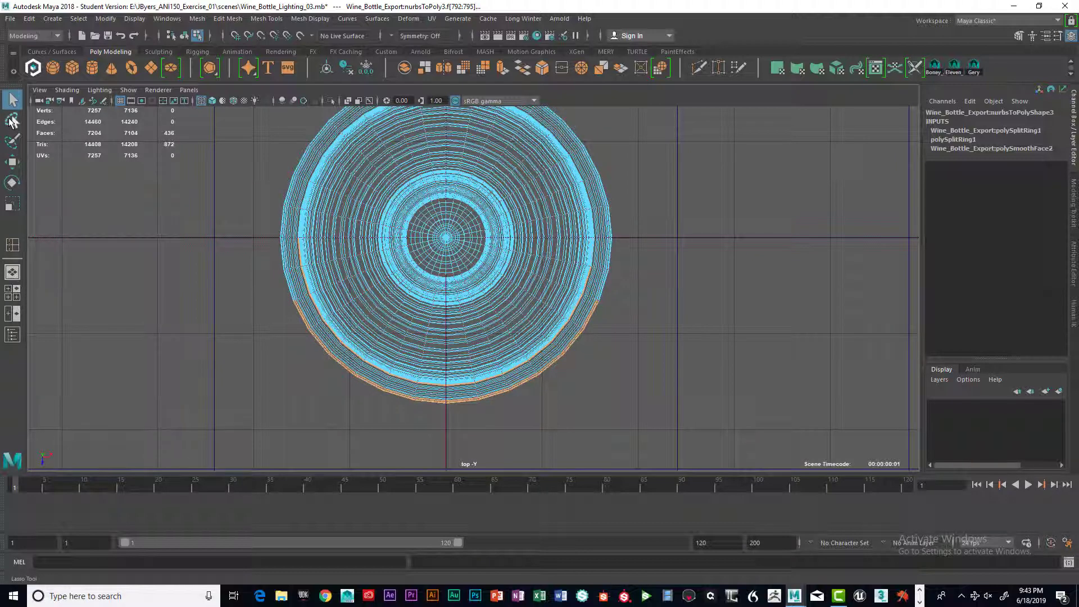
pyautogui.click(12, 121)
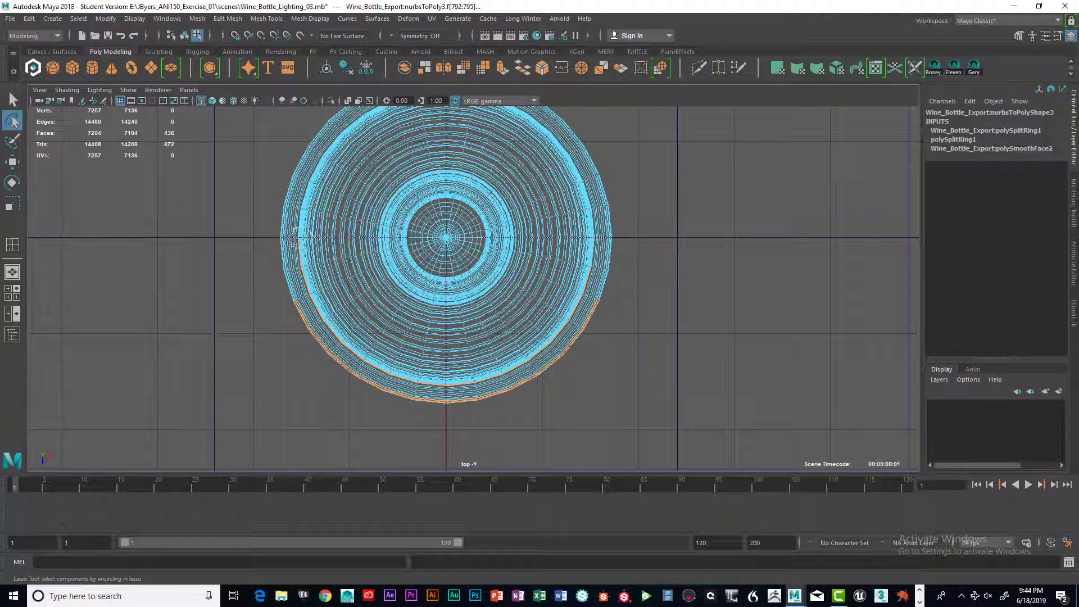
pyautogui.moveTo(311, 300)
pyautogui.mouseDown()
pyautogui.moveTo(353, 353)
pyautogui.moveTo(338, 261)
pyautogui.mouseUp()
pyautogui.moveTo(358, 357)
pyautogui.mouseDown()
pyautogui.moveTo(444, 384)
pyautogui.moveTo(497, 383)
pyautogui.mouseUp()
pyautogui.keyDown('shift'); pyautogui.moveTo(556, 340); pyautogui.dragTo(561, 326); pyautogui.keyUp('shift')
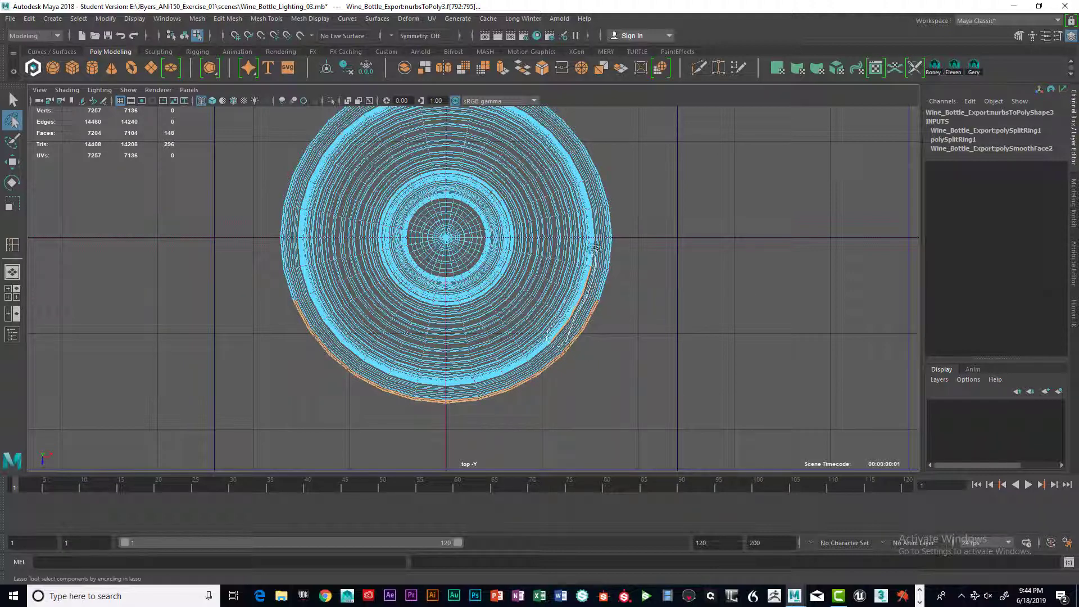
pyautogui.keyDown('ctrl'); pyautogui.moveTo(596, 248); pyautogui.dragTo(596, 250); pyautogui.keyUp('ctrl')
pyautogui.scroll(-4, 515, 265)
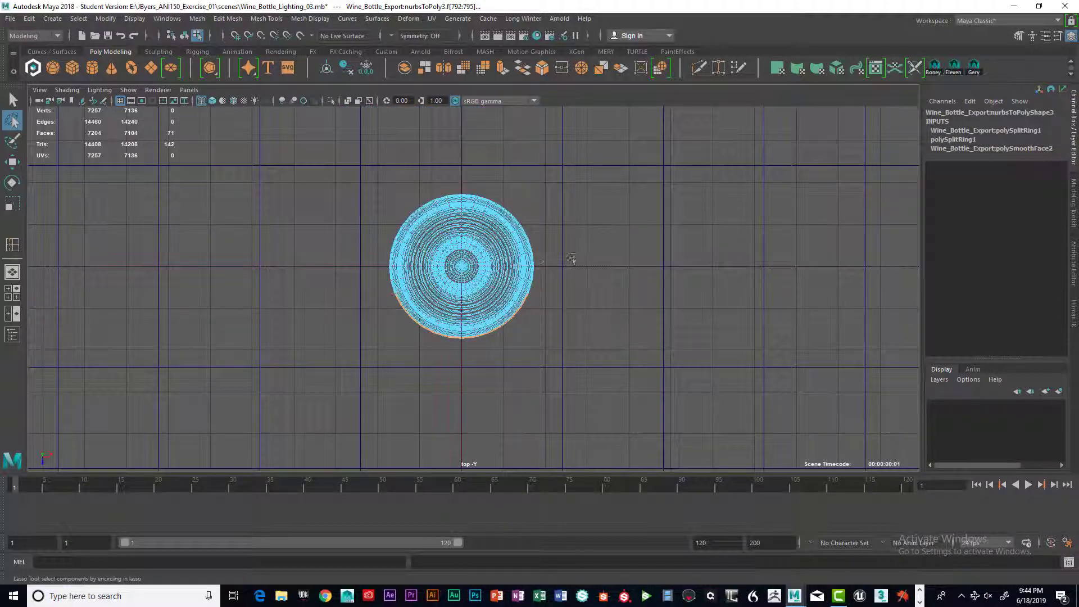
pyautogui.press('space')
pyautogui.press('space')
pyautogui.keyDown('alt'); pyautogui.moveTo(571, 260); pyautogui.dragTo(573, 314); pyautogui.keyUp('alt')
pyautogui.press('q')
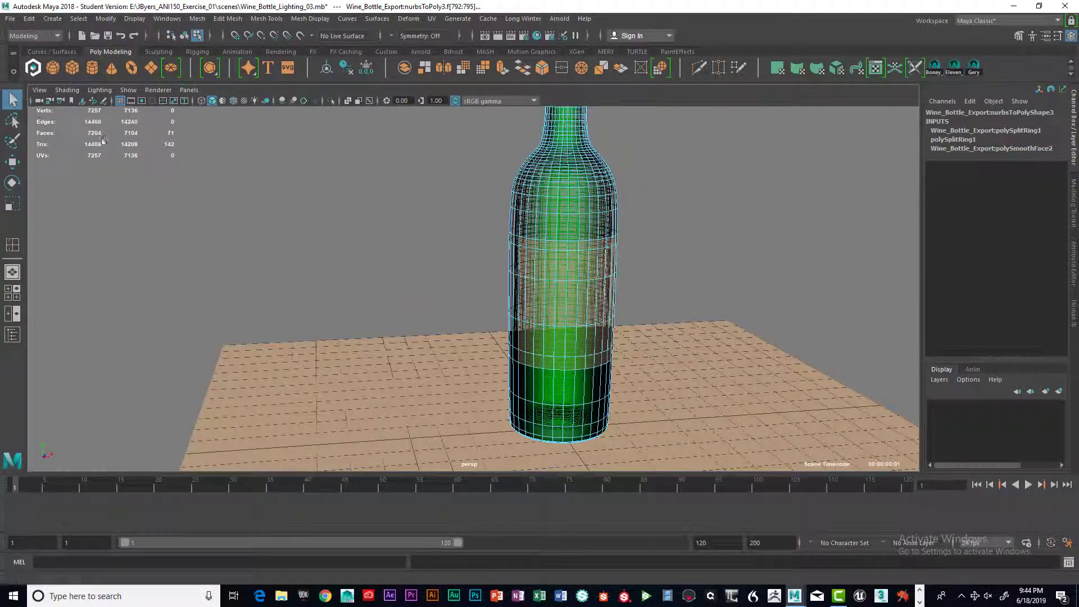
# Step: Assign a new Arnold aiStandardSurface material to the selected label faces on the front of the bottle
pyautogui.keyDown('alt'); pyautogui.moveTo(292, 185); pyautogui.dragTo(277, 184); pyautogui.keyUp('alt')
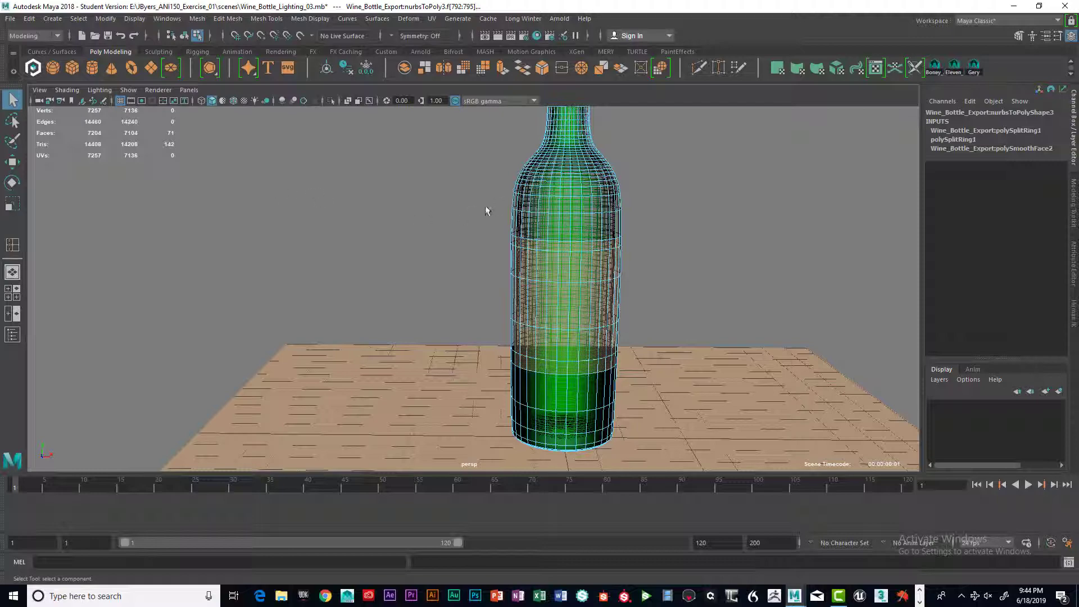
pyautogui.keyDown('alt'); pyautogui.moveTo(643, 234); pyautogui.dragTo(579, 260); pyautogui.keyUp('alt')
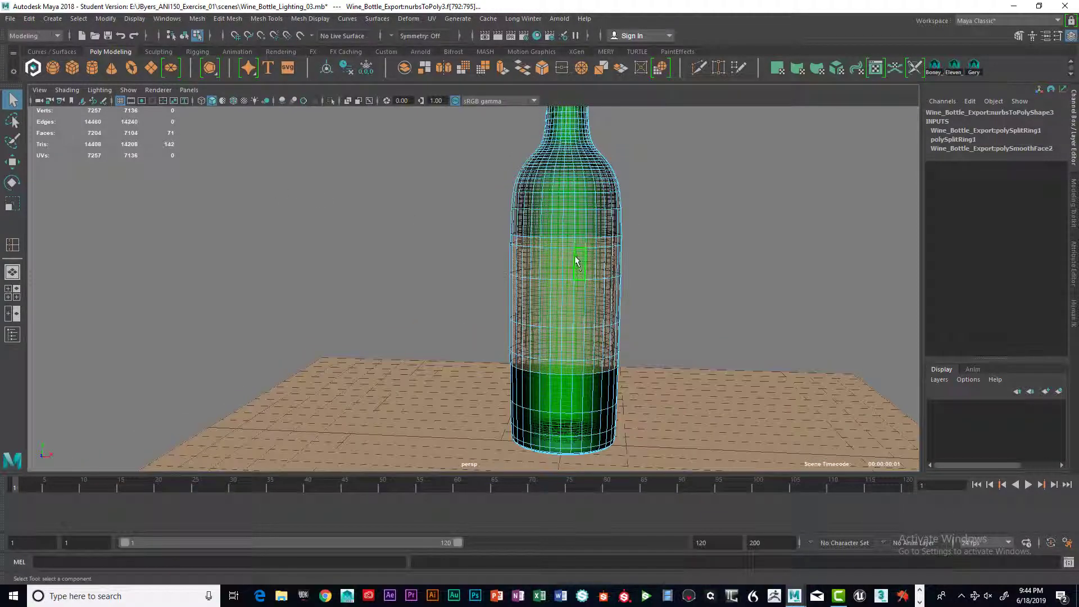
pyautogui.moveTo(576, 261); pyautogui.dragTo(548, 544, button='right')
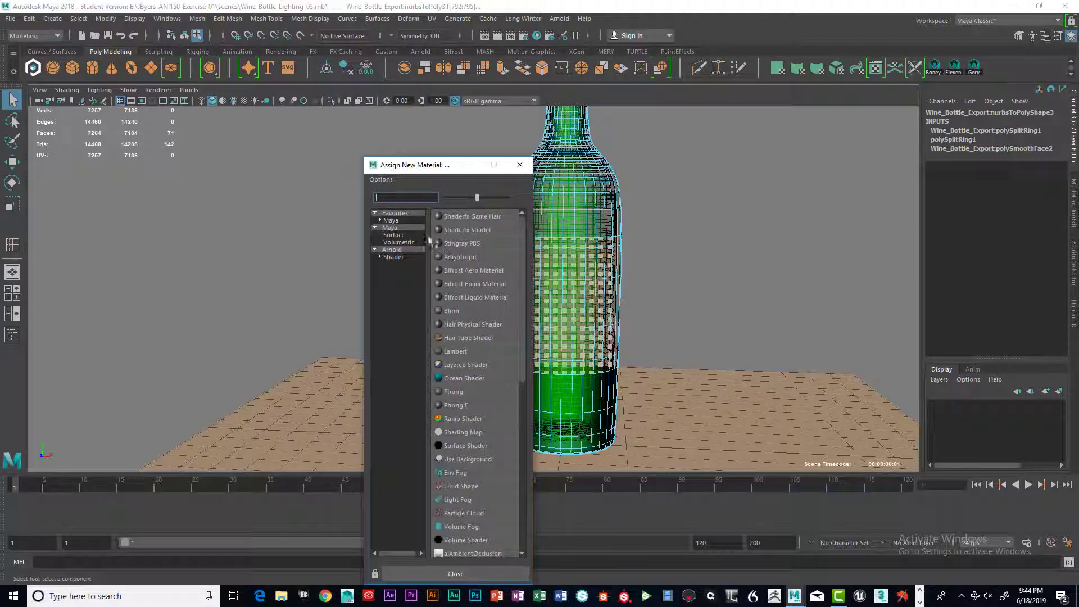
pyautogui.click(395, 257)
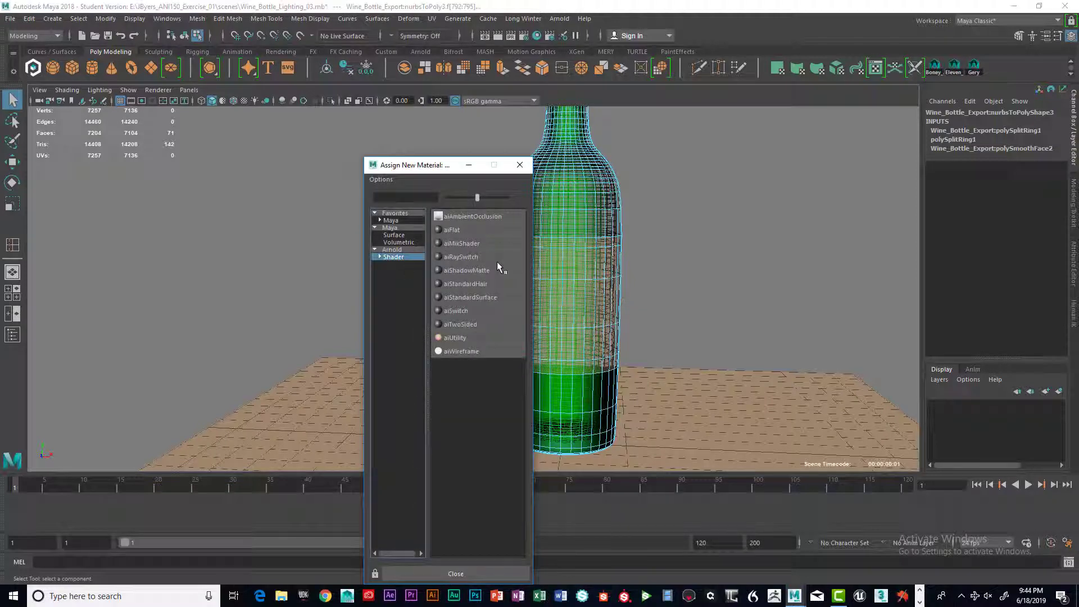
pyautogui.click(482, 296)
pyautogui.keyDown('alt'); pyautogui.moveTo(617, 242); pyautogui.dragTo(567, 241); pyautogui.keyUp('alt')
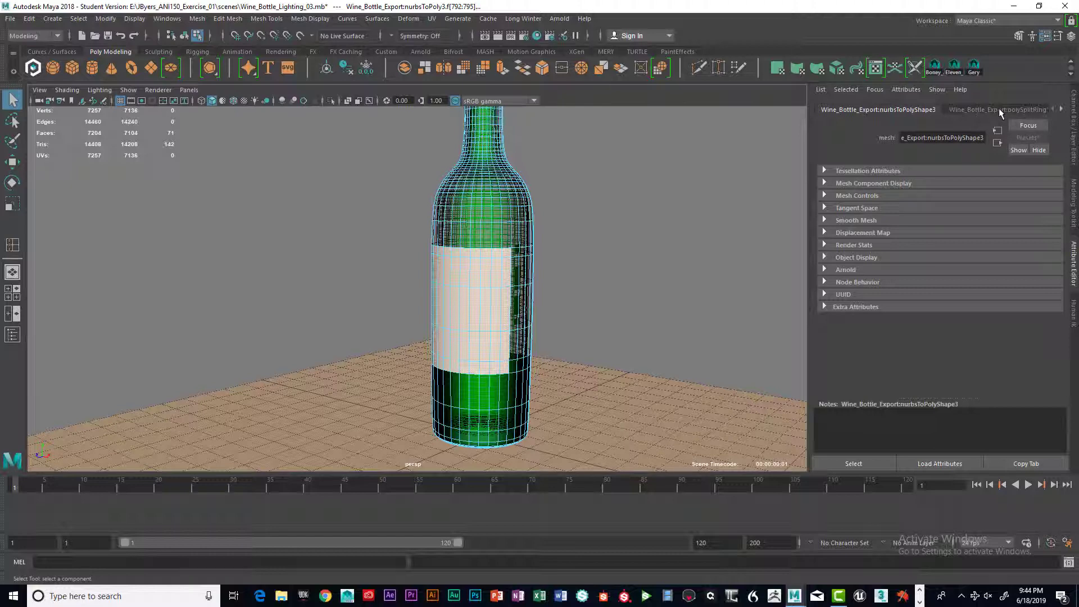
# Step: Rename the label faces' new aiStandardSurface material to Wine_Label_TX
pyautogui.click(1062, 109)
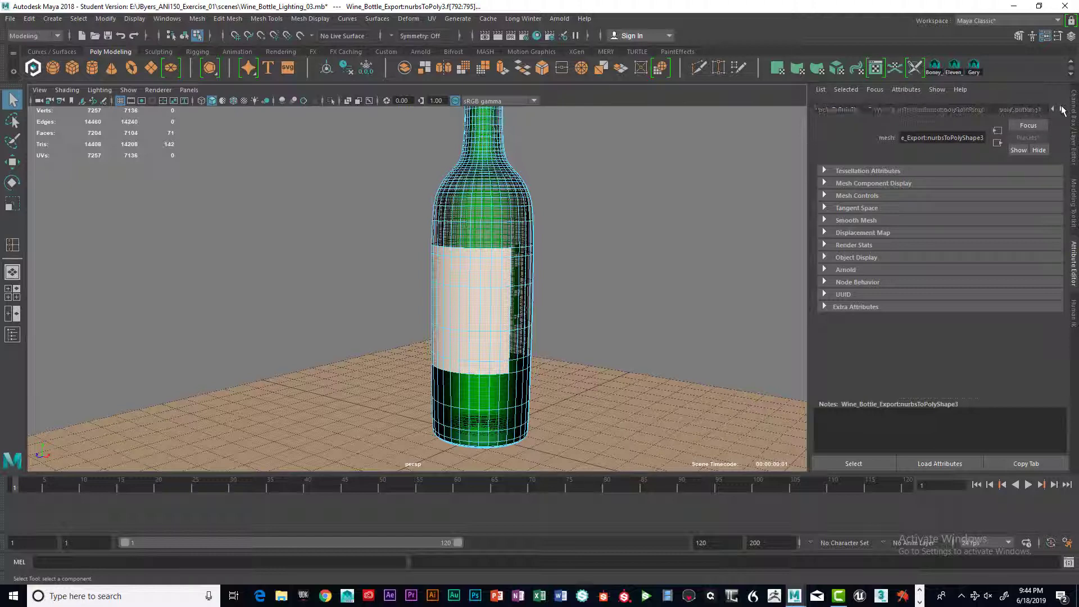
pyautogui.click(899, 110)
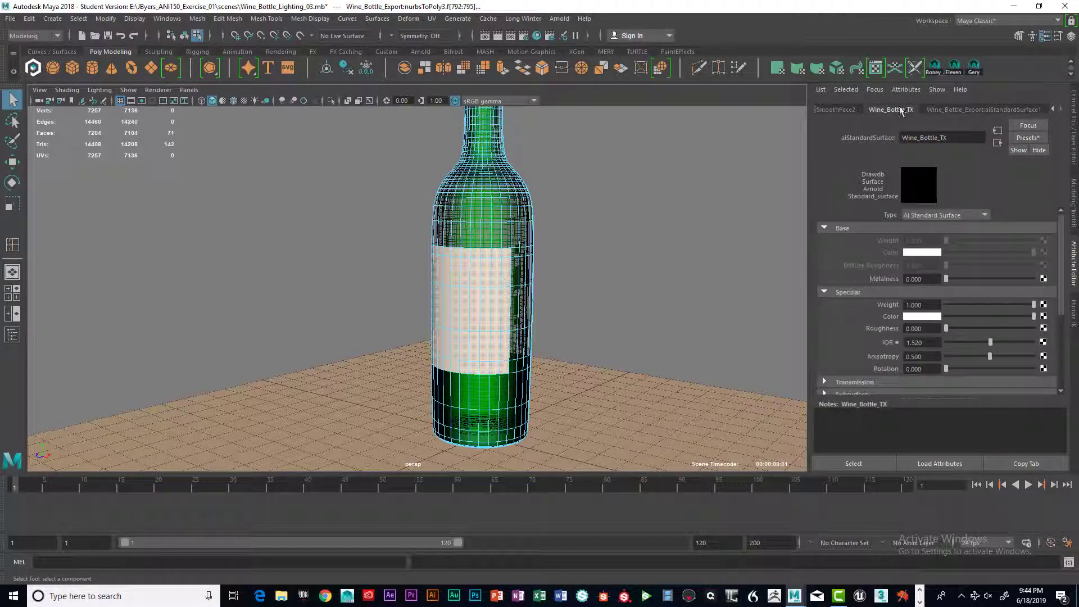
pyautogui.click(967, 109)
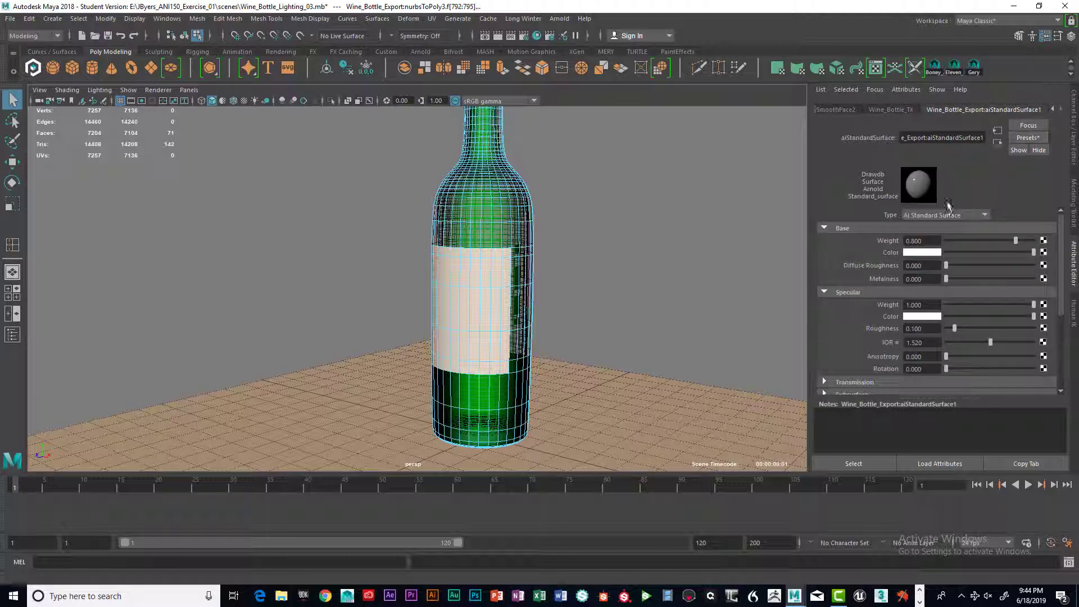
pyautogui.click(899, 111)
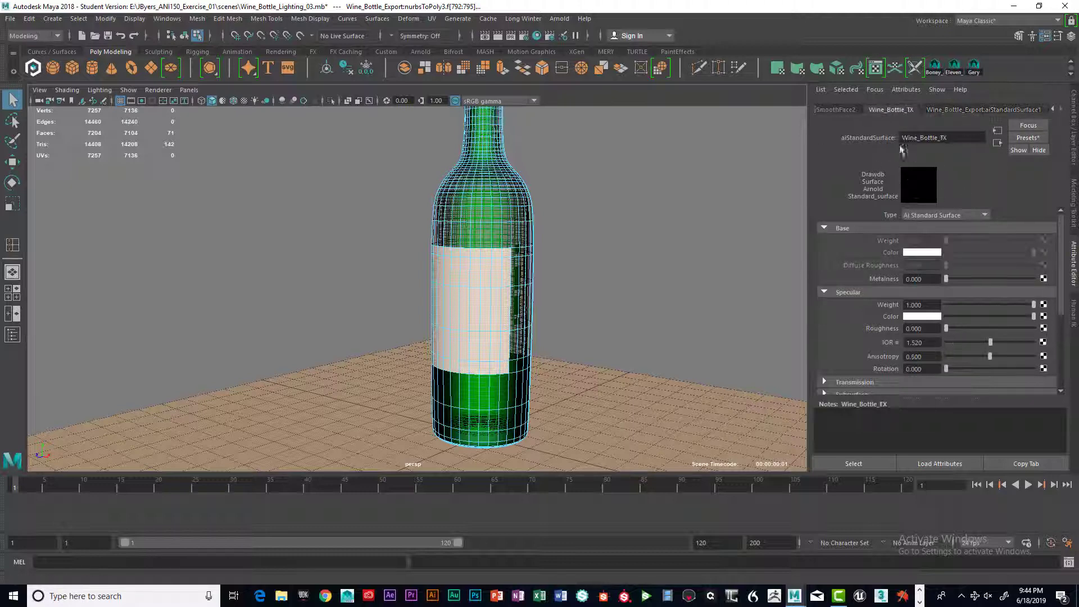
pyautogui.click(982, 110)
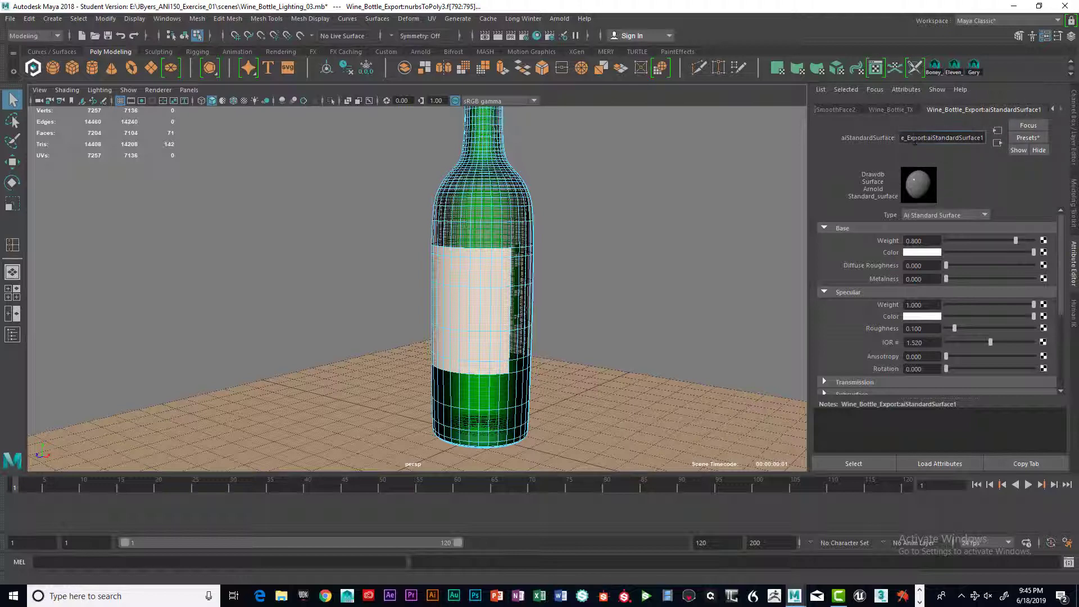
pyautogui.moveTo(987, 137); pyautogui.dragTo(864, 145)
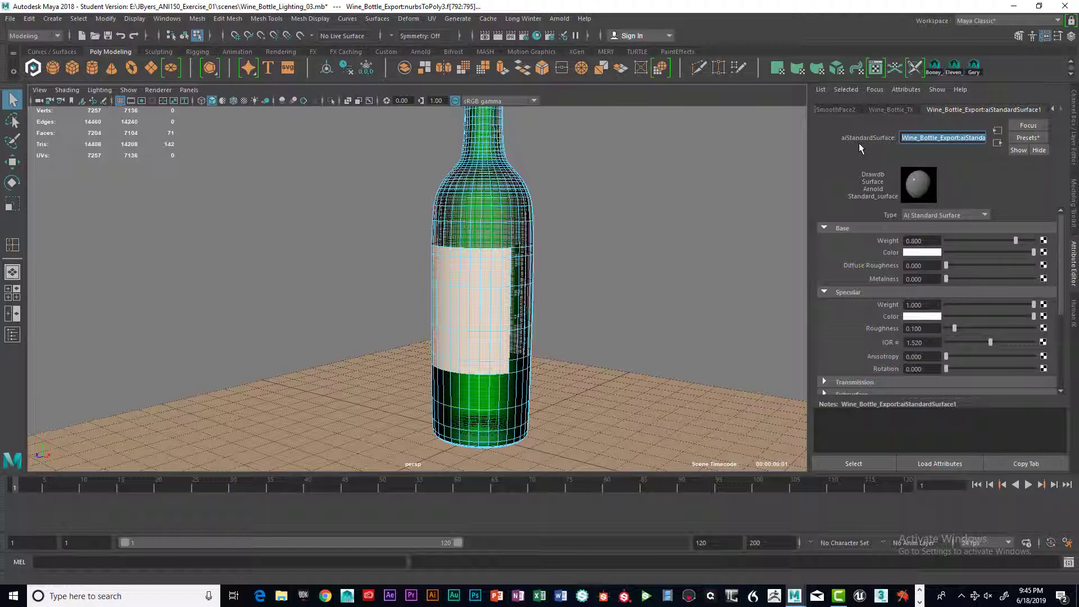
pyautogui.write('Win')
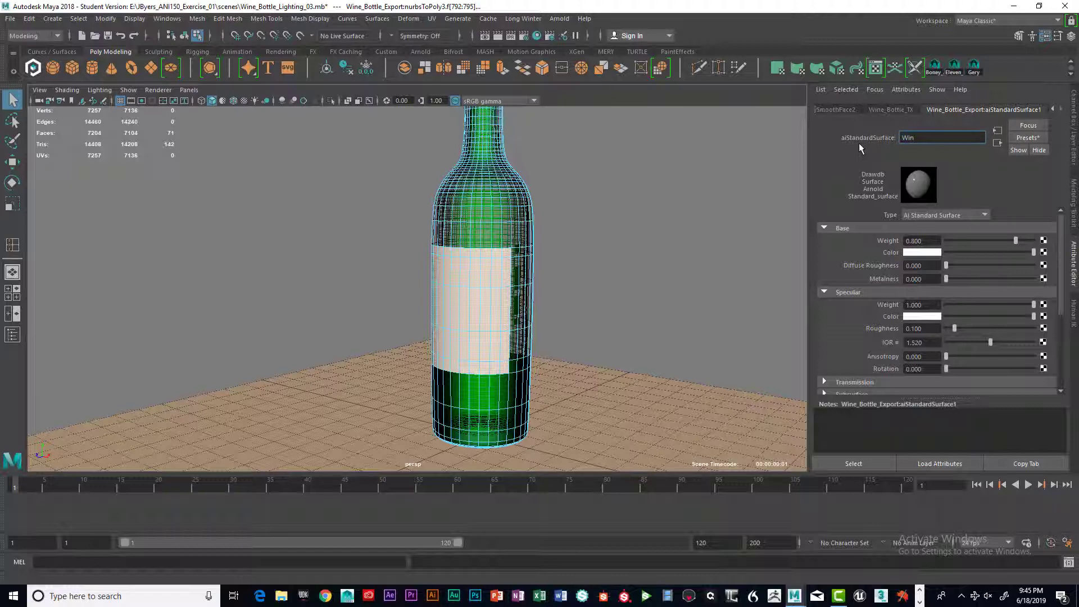
pyautogui.write('e_L')
pyautogui.write('abel_TX')
pyautogui.press('Return')
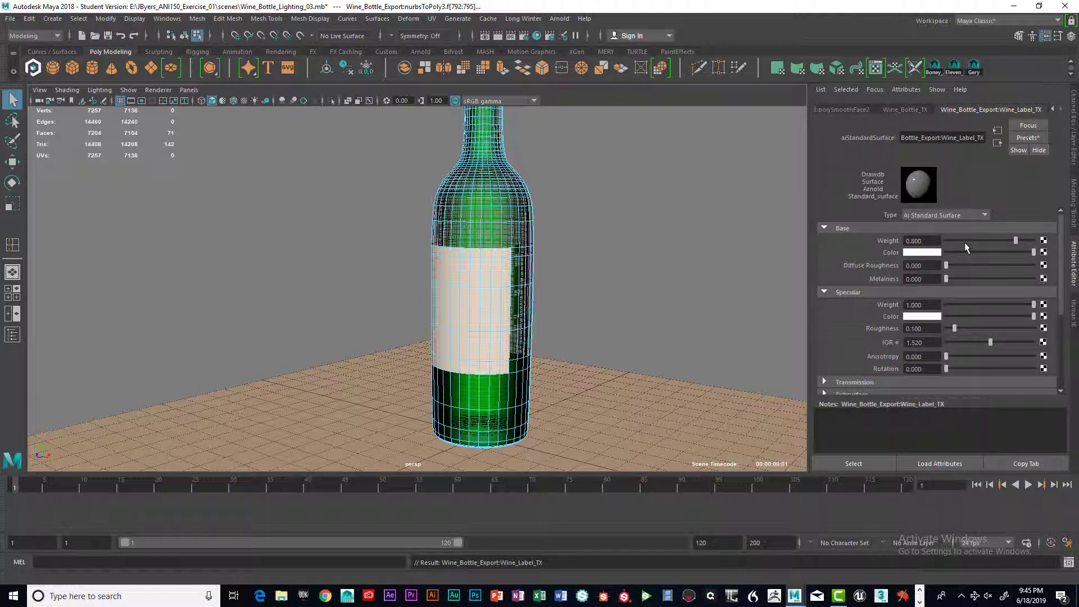
# Step: Set the label material's base weight to 1.000 and connect a File texture to its base color
pyautogui.moveTo(1019, 243); pyautogui.dragTo(1045, 248)
pyautogui.click(1044, 253)
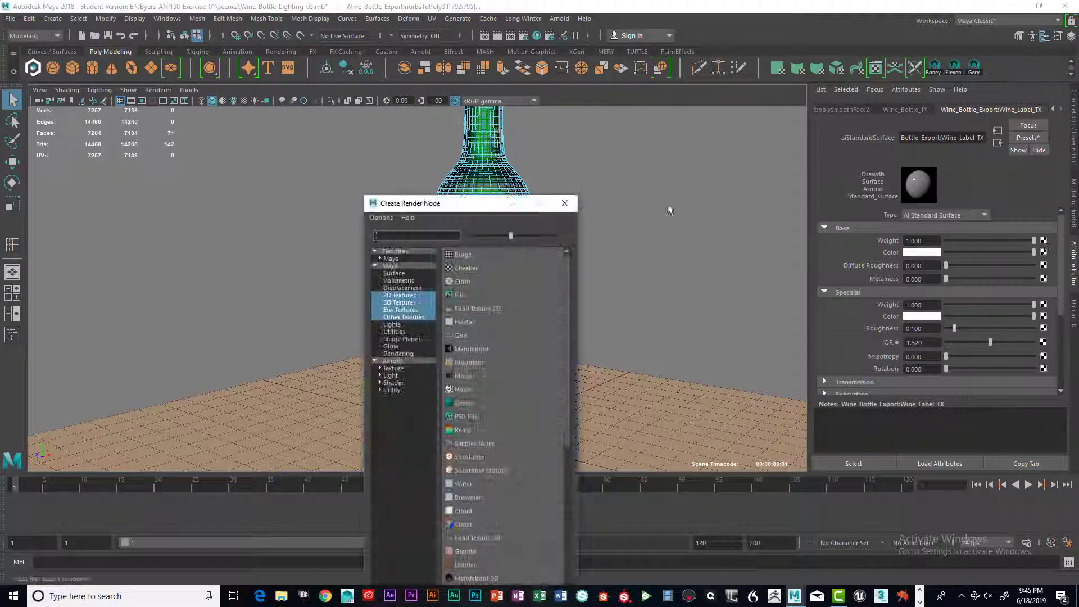
pyautogui.click(460, 295)
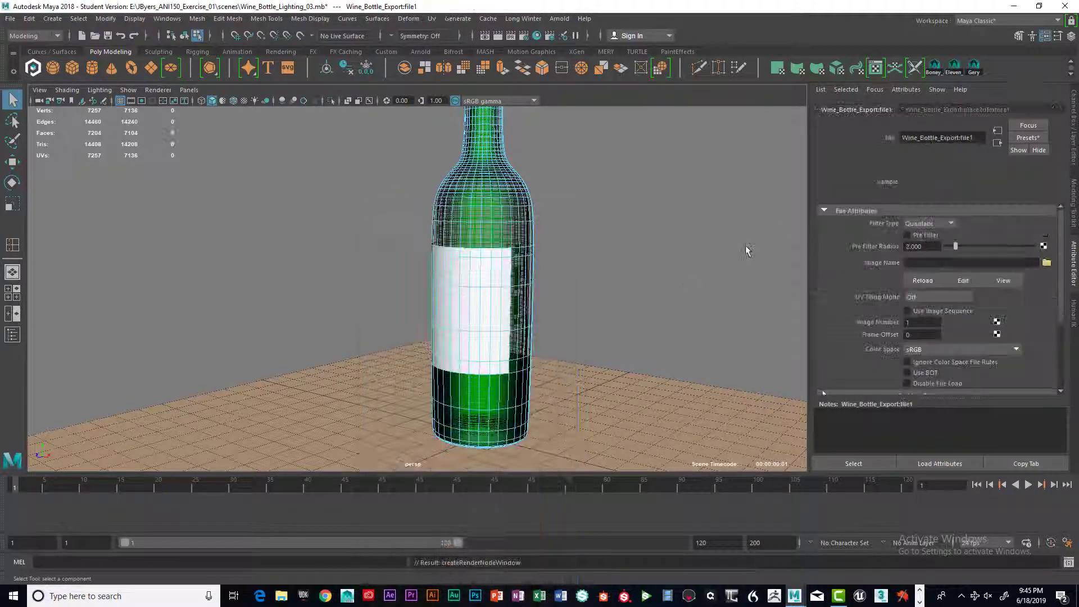
# Step: Set the file texture's filter type to Off and load Countryside-Vinyard-Wine-Label.png from the sourceimages folder as its image
pyautogui.click(948, 224)
pyautogui.click(914, 236)
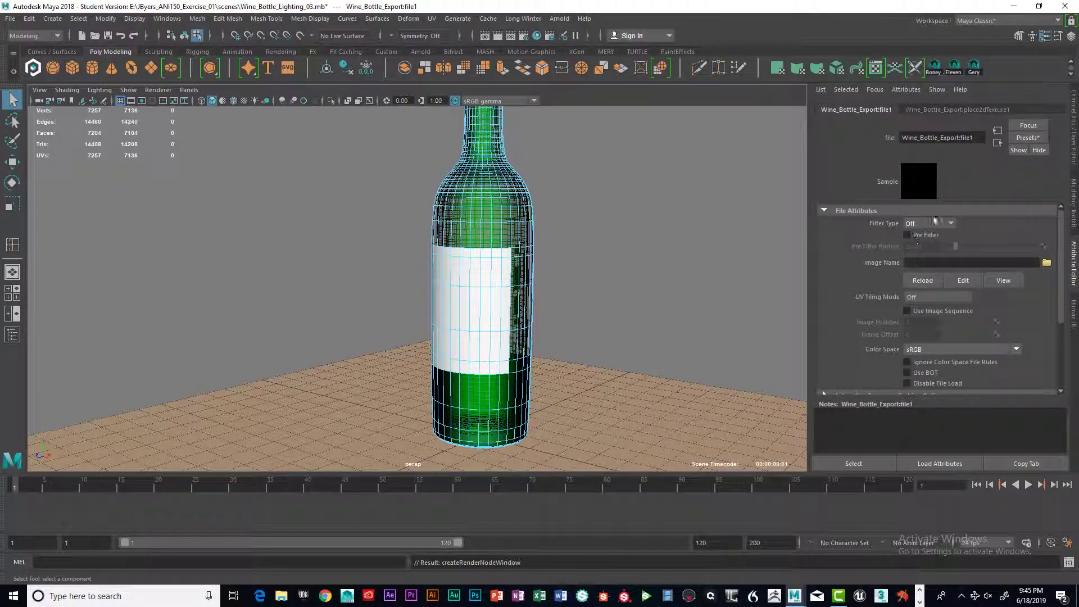
pyautogui.click(1046, 263)
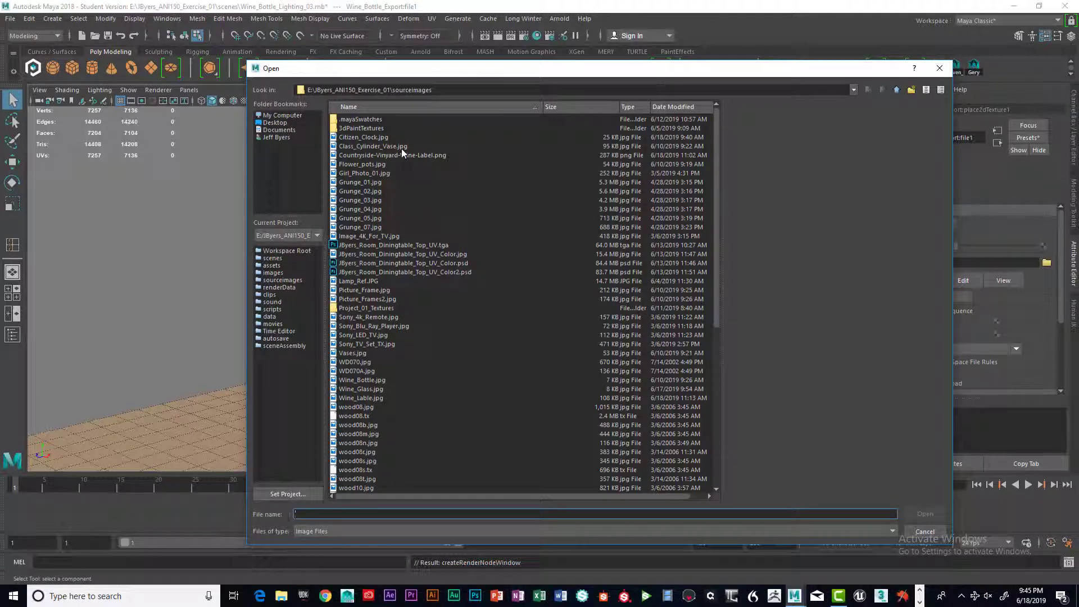
pyautogui.click(433, 155)
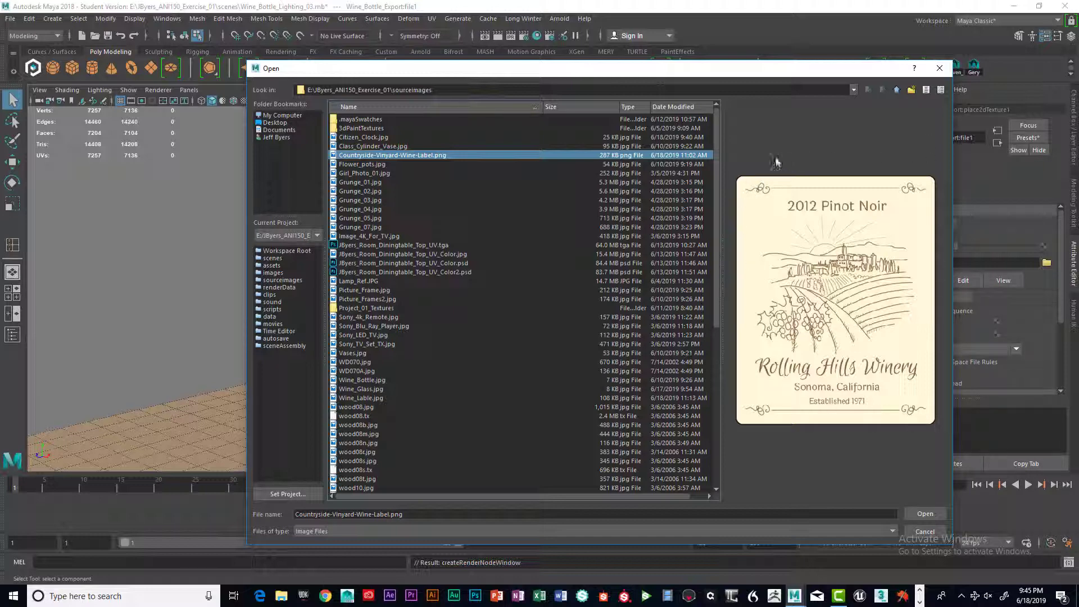
pyautogui.click(926, 513)
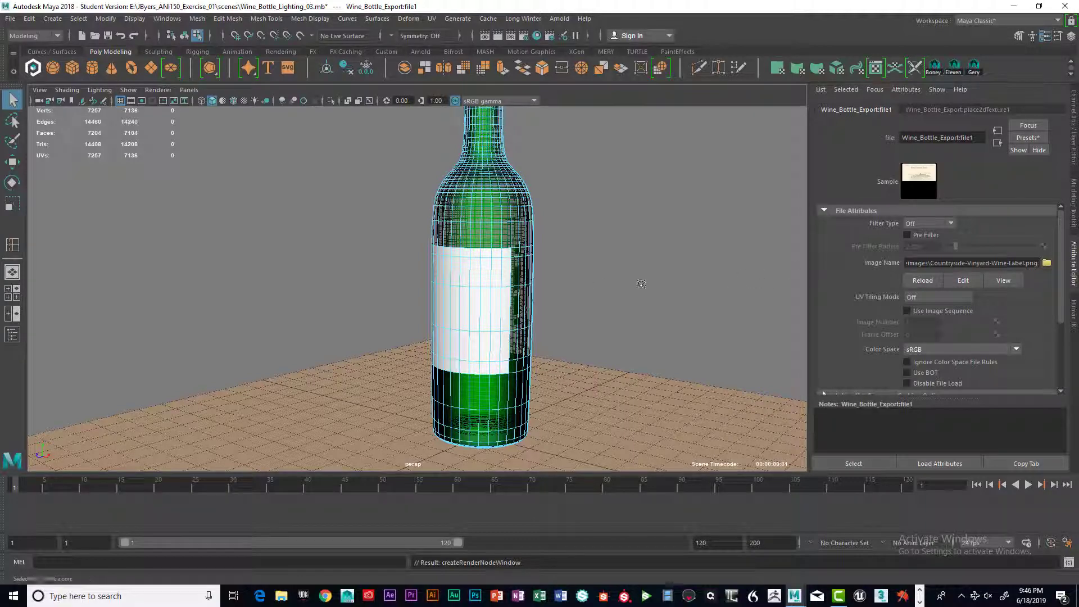
# Step: Turn on textured display and check how the label image sits on the bottle, leaving nothing selected
pyautogui.press('6')
pyautogui.moveTo(591, 295)
pyautogui.keyDown('alt'); pyautogui.mouseDown()
pyautogui.moveTo(655, 282)
pyautogui.moveTo(631, 291)
pyautogui.moveTo(571, 282)
pyautogui.moveTo(606, 292)
pyautogui.mouseUp(); pyautogui.keyUp('alt')
pyautogui.keyDown('alt'); pyautogui.moveTo(607, 292); pyautogui.dragTo(670, 256, button='right'); pyautogui.keyUp('alt')
pyautogui.keyDown('alt'); pyautogui.moveTo(672, 254); pyautogui.dragTo(594, 256); pyautogui.keyUp('alt')
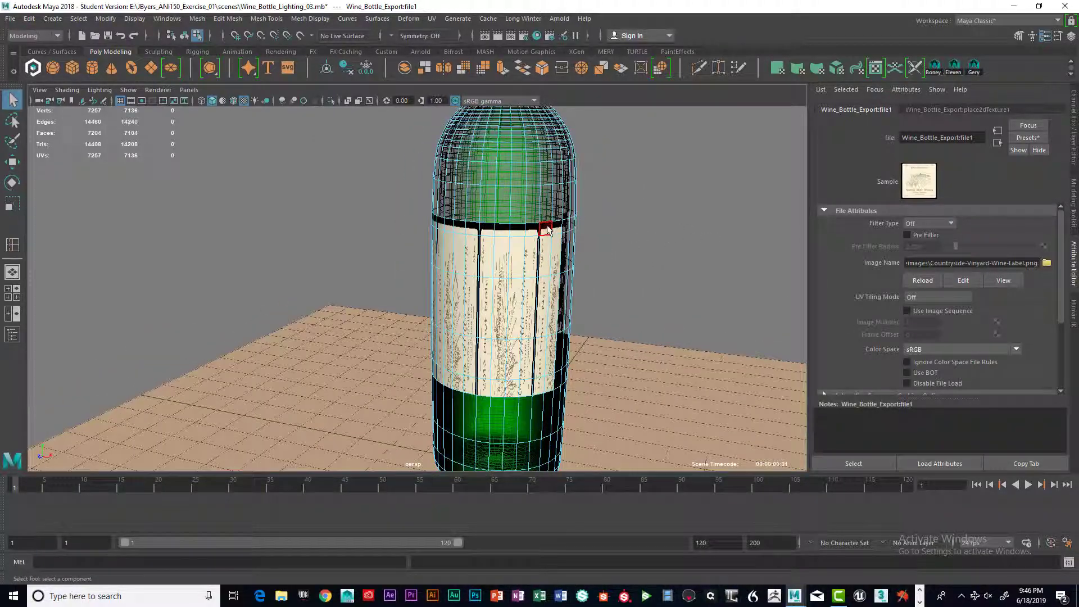
pyautogui.click(549, 385)
pyautogui.click(528, 385)
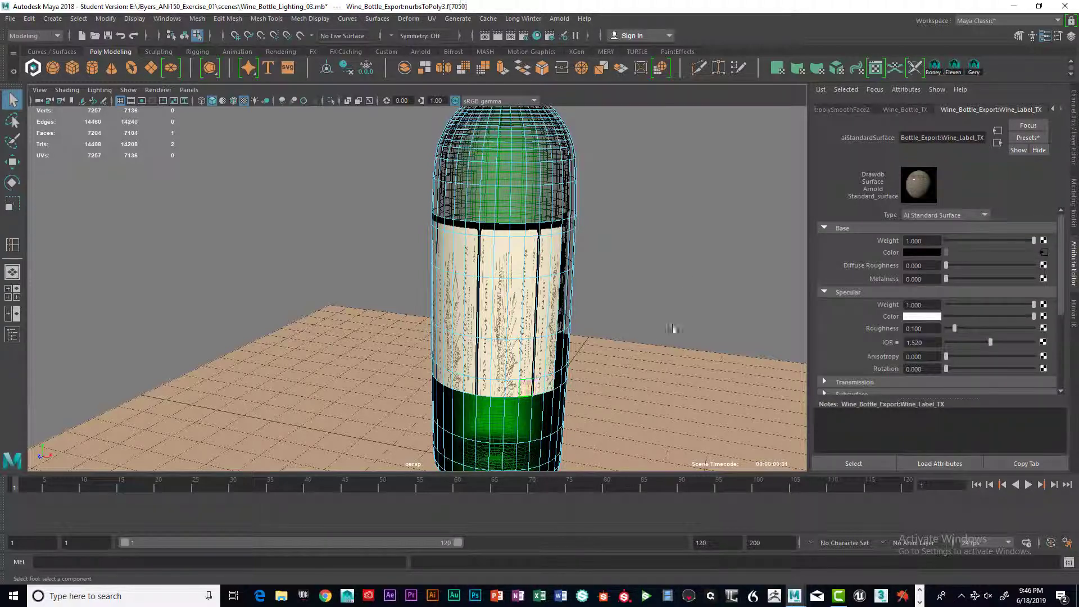
pyautogui.click(682, 275)
pyautogui.keyDown('alt'); pyautogui.moveTo(549, 360); pyautogui.dragTo(553, 332); pyautogui.keyUp('alt')
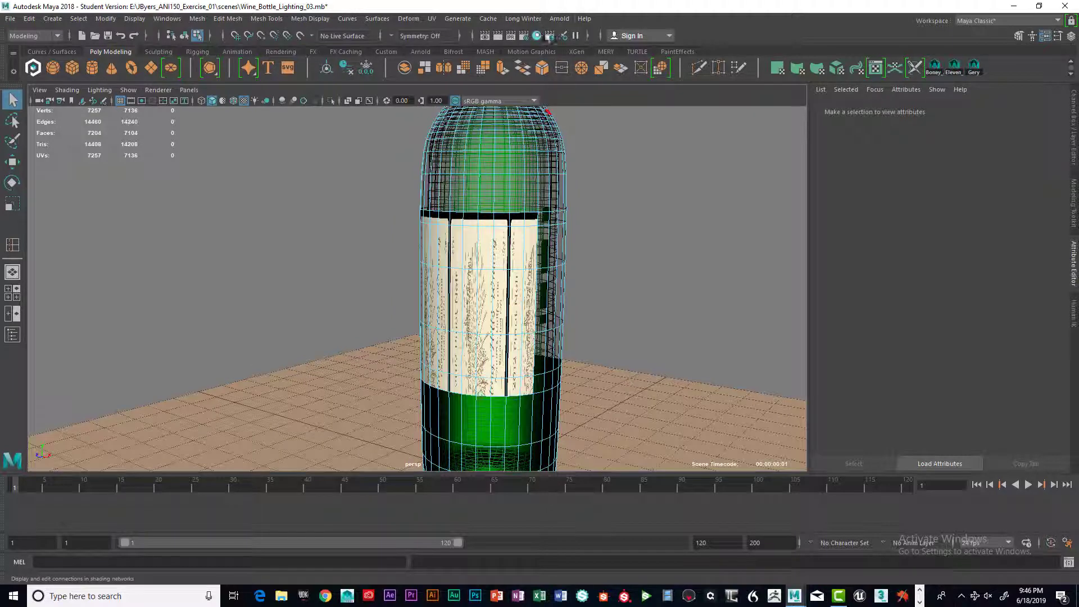
# Step: Select all faces that use the Wine_Label_TX material through the Hypershade, and close the Hypershade
pyautogui.click(538, 36)
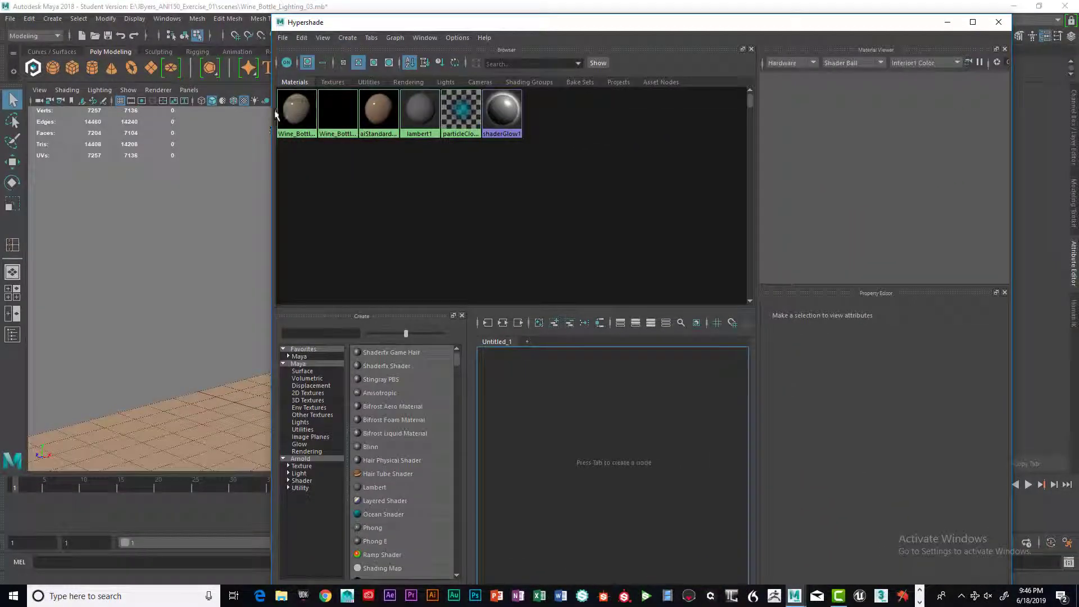
pyautogui.moveTo(354, 23); pyautogui.dragTo(697, 55)
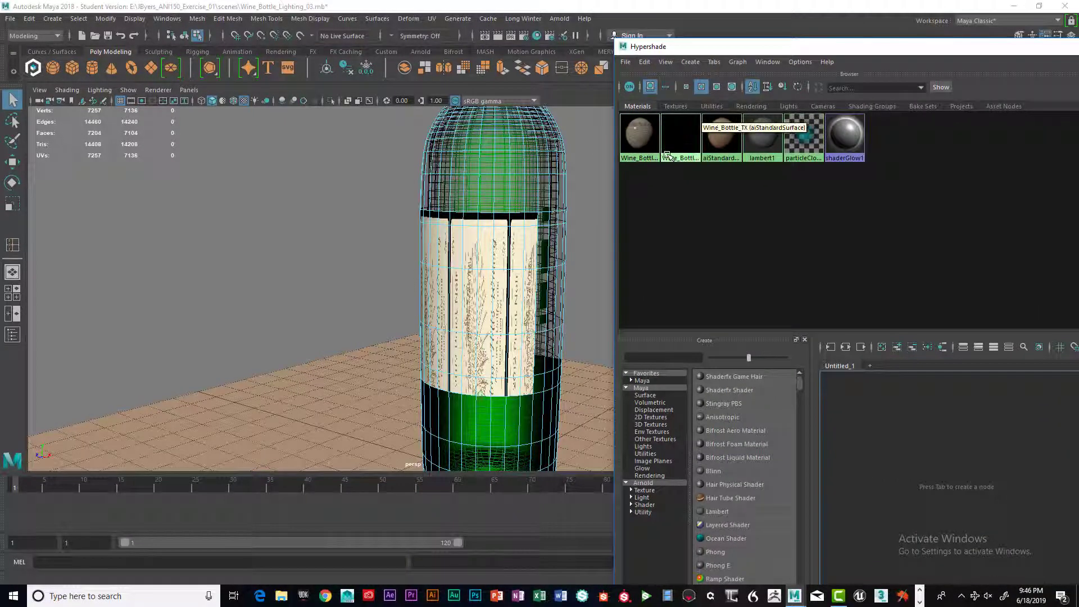
pyautogui.rightClick(639, 132)
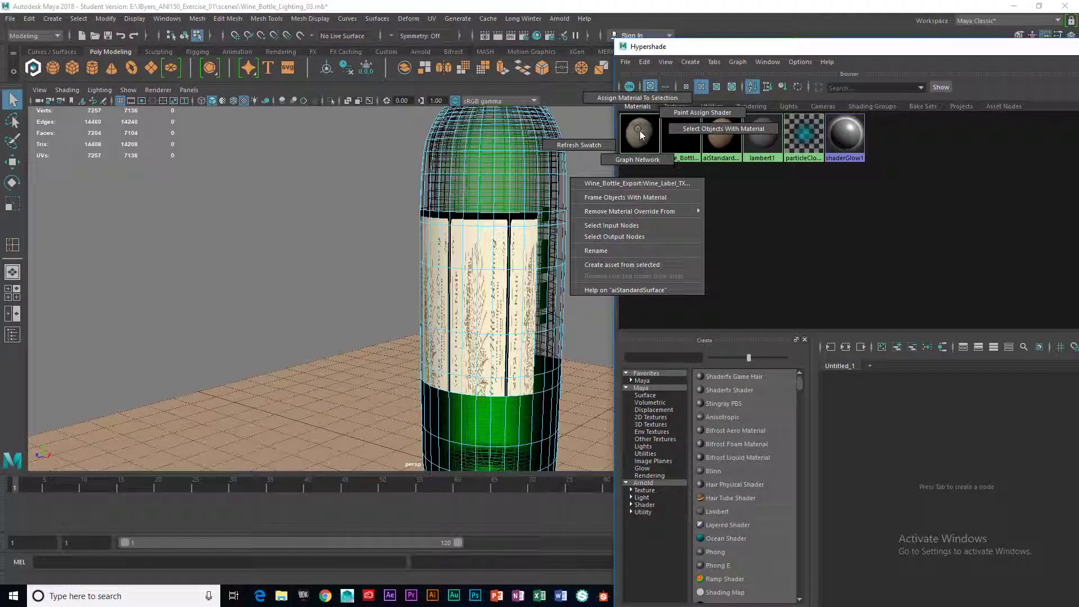
pyautogui.moveTo(639, 131); pyautogui.dragTo(712, 131, button='right')
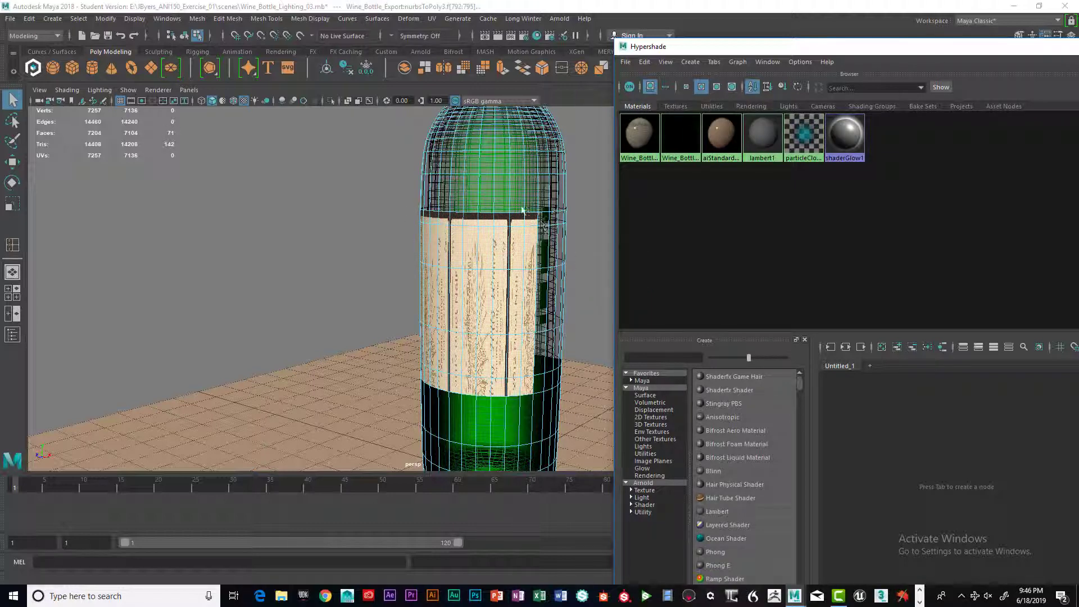
pyautogui.moveTo(819, 42); pyautogui.dragTo(832, 69)
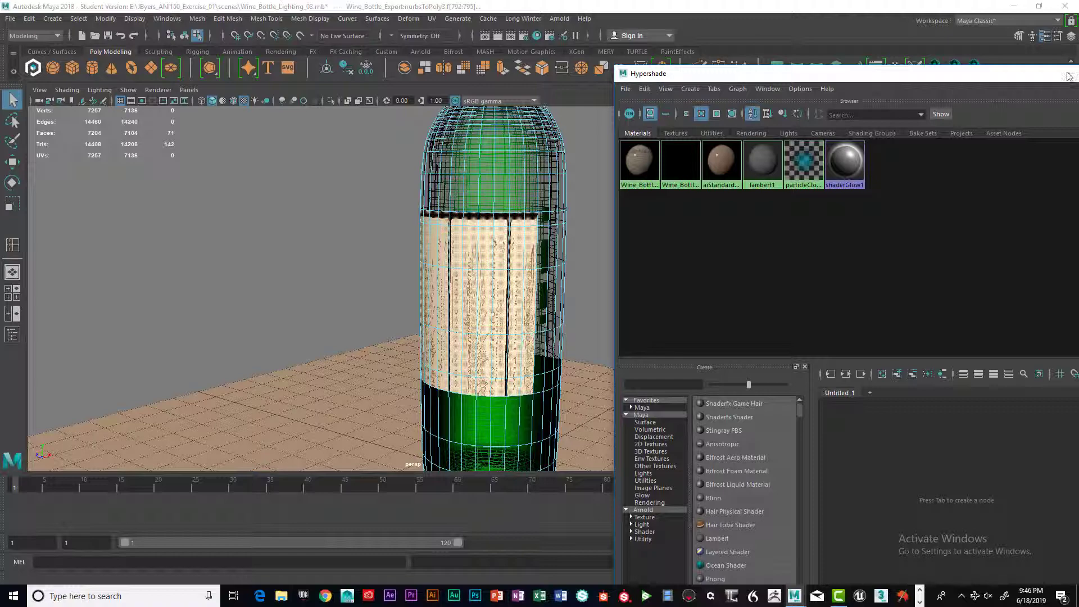
pyautogui.moveTo(857, 77); pyautogui.dragTo(397, 52)
pyautogui.click(883, 49)
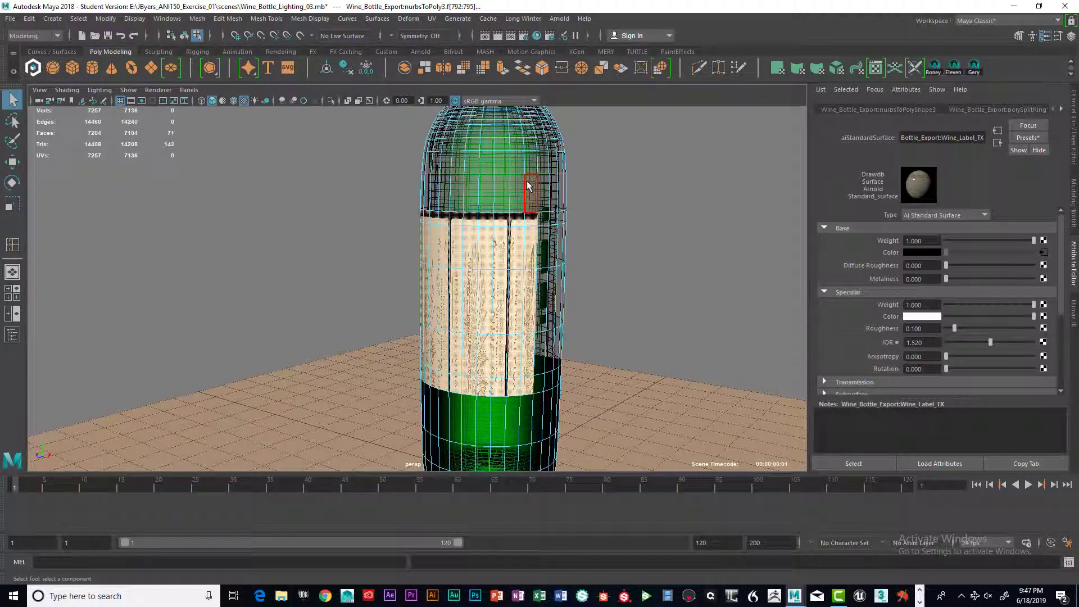
# Step: Apply planar UV mapping to the selected label faces, projecting from the Z axis with the bounding box fit and image ratio kept
pyautogui.click(433, 19)
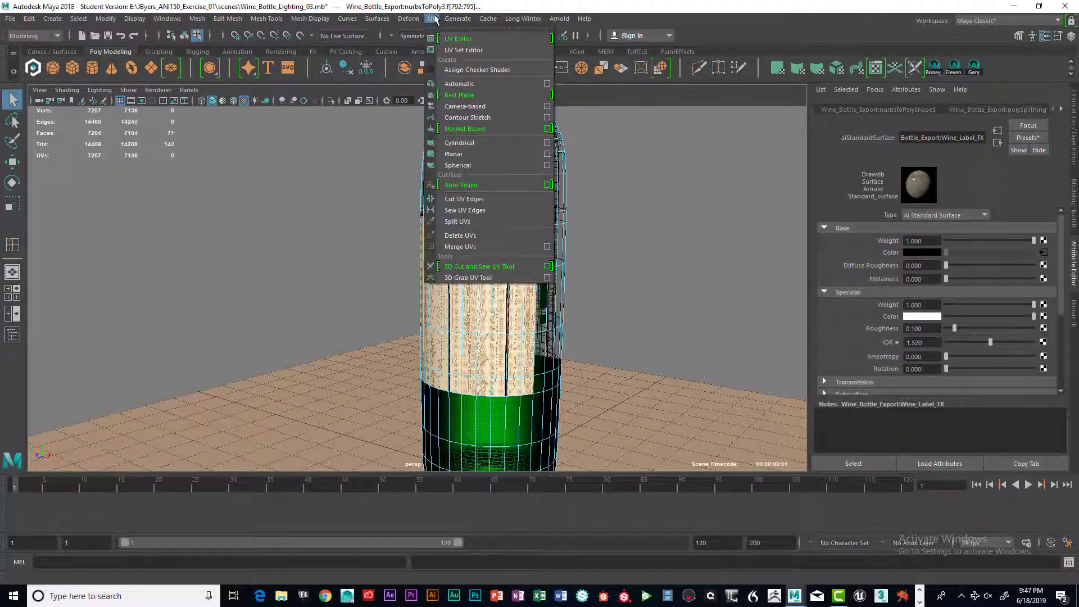
pyautogui.click(547, 154)
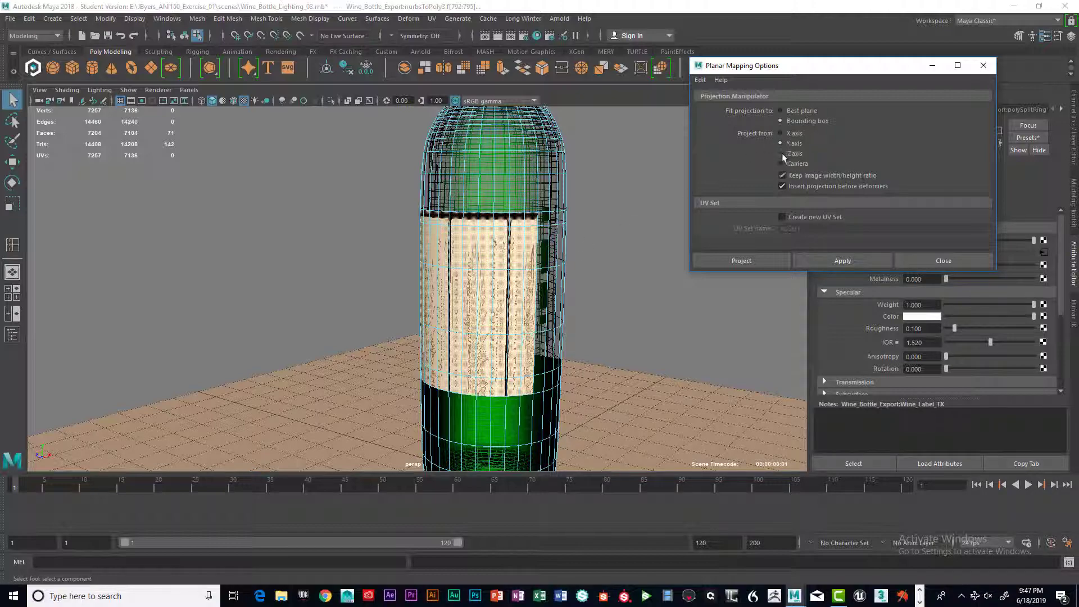
pyautogui.keyDown('alt'); pyautogui.moveTo(592, 244); pyautogui.dragTo(618, 268); pyautogui.keyUp('alt')
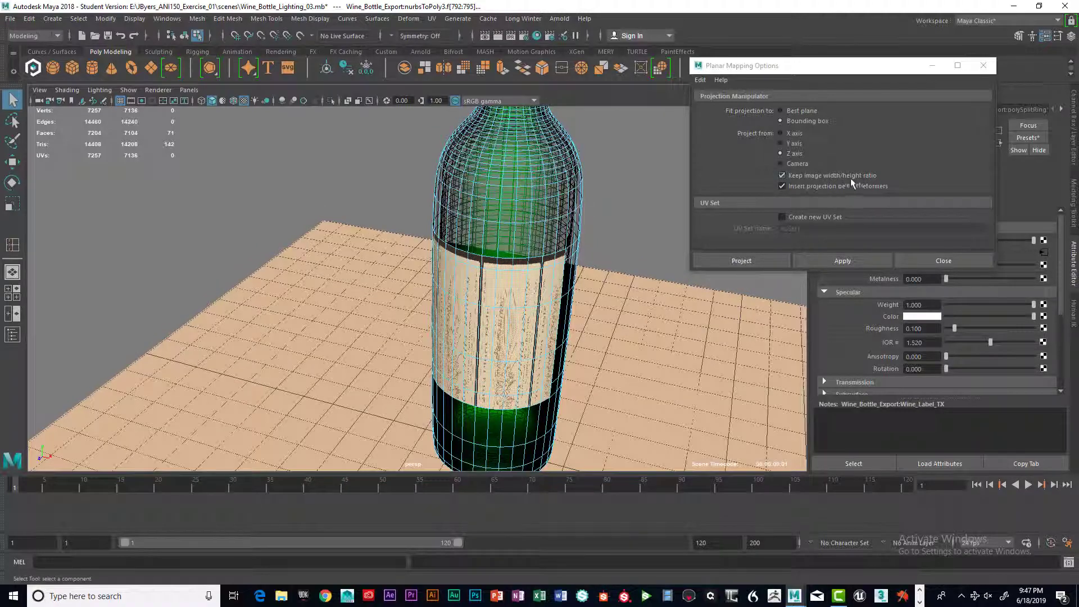
pyautogui.click(778, 259)
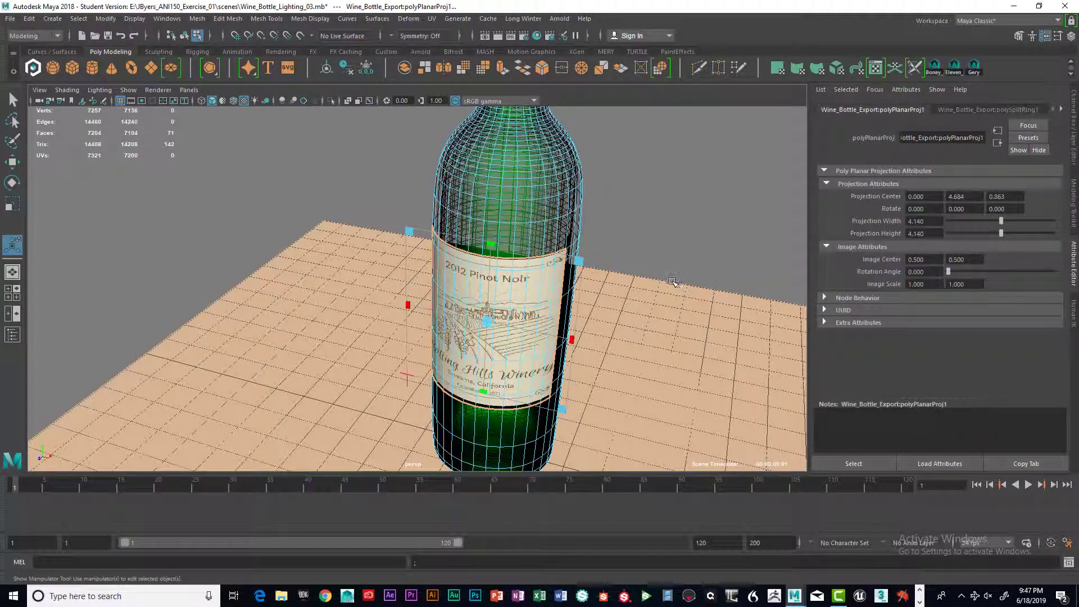
# Step: Stretch the planar projection's height to about 4.25 to reduce the black strip along the label's lower edge
pyautogui.keyDown('alt'); pyautogui.moveTo(673, 281); pyautogui.dragTo(730, 254); pyautogui.keyUp('alt')
pyautogui.keyDown('alt'); pyautogui.moveTo(610, 290); pyautogui.dragTo(653, 315, button='right'); pyautogui.keyUp('alt')
pyautogui.keyDown('alt'); pyautogui.moveTo(653, 315); pyautogui.dragTo(634, 252, button='middle'); pyautogui.keyUp('alt')
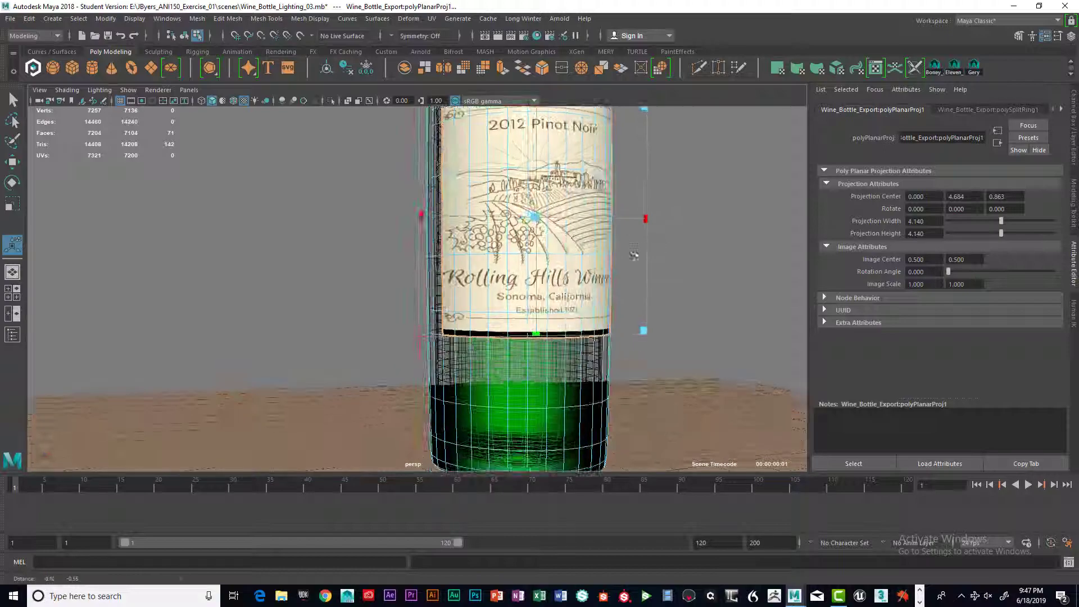
pyautogui.keyDown('alt'); pyautogui.moveTo(634, 254); pyautogui.dragTo(552, 332); pyautogui.keyUp('alt')
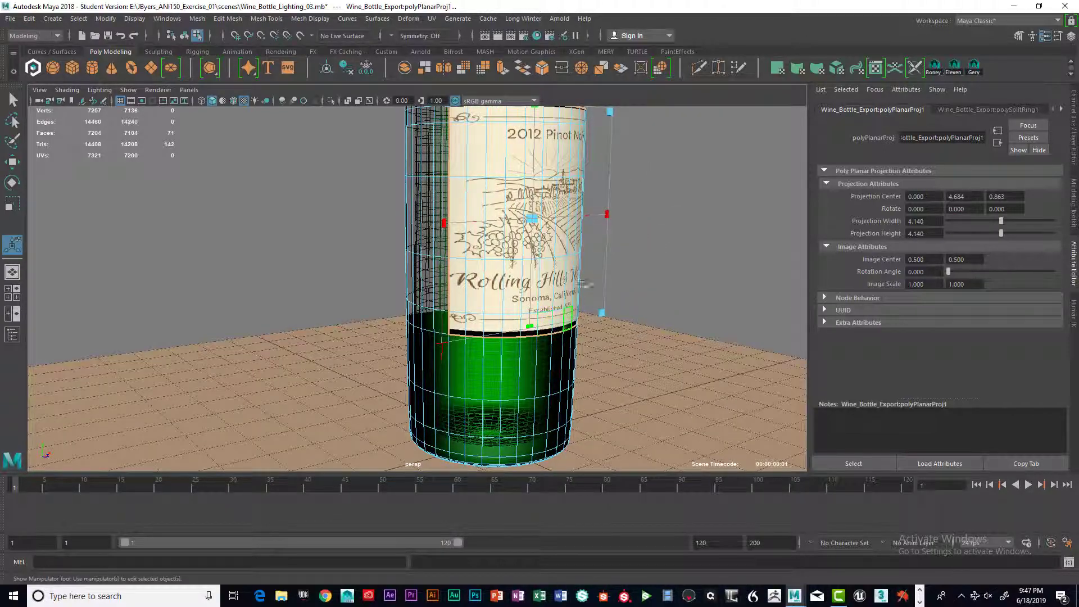
pyautogui.keyDown('alt'); pyautogui.moveTo(586, 285); pyautogui.dragTo(598, 264); pyautogui.keyUp('alt')
pyautogui.keyDown('alt'); pyautogui.moveTo(597, 224); pyautogui.dragTo(593, 293, button='middle'); pyautogui.keyUp('alt')
pyautogui.keyDown('alt'); pyautogui.moveTo(592, 292); pyautogui.dragTo(506, 314); pyautogui.keyUp('alt')
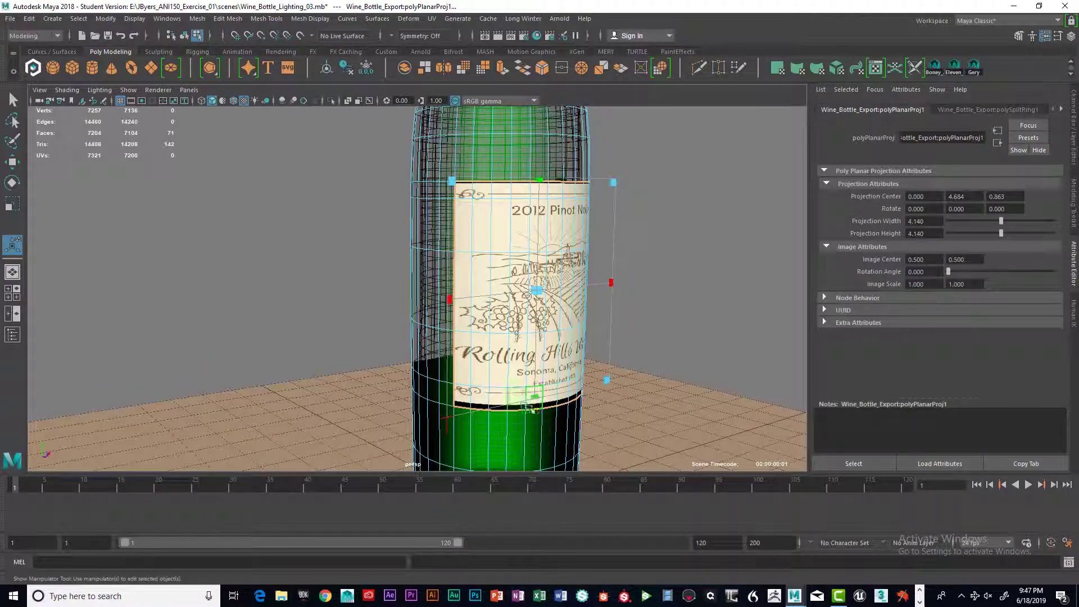
pyautogui.keyDown('alt'); pyautogui.moveTo(529, 408); pyautogui.dragTo(501, 400); pyautogui.keyUp('alt')
pyautogui.keyDown('alt'); pyautogui.moveTo(511, 466); pyautogui.dragTo(531, 478); pyautogui.keyUp('alt')
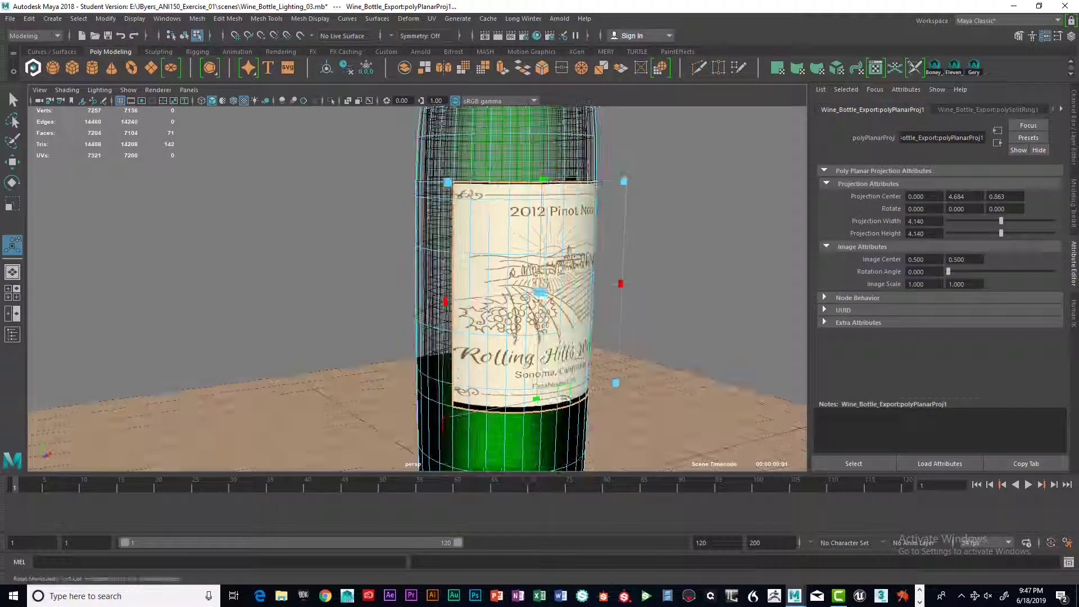
pyautogui.moveTo(541, 404)
pyautogui.keyDown('alt'); pyautogui.mouseDown()
pyautogui.moveTo(528, 350)
pyautogui.moveTo(542, 405)
pyautogui.mouseUp(); pyautogui.keyUp('alt')
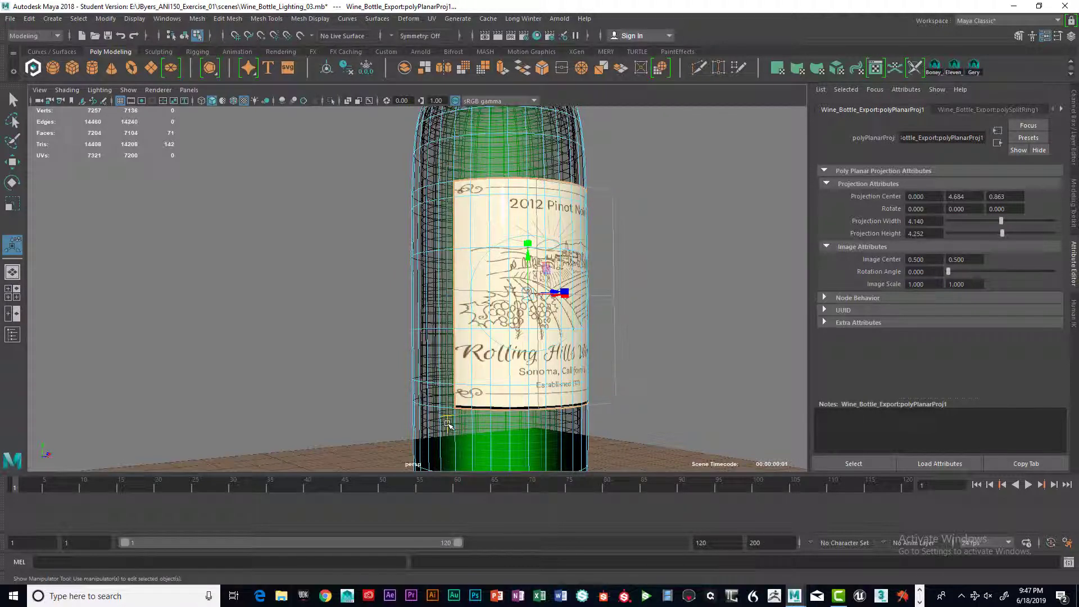
# Step: Lower the planar projection's center to 4.651 in Y and stretch its height to about 4.49
pyautogui.moveTo(529, 260); pyautogui.dragTo(529, 258)
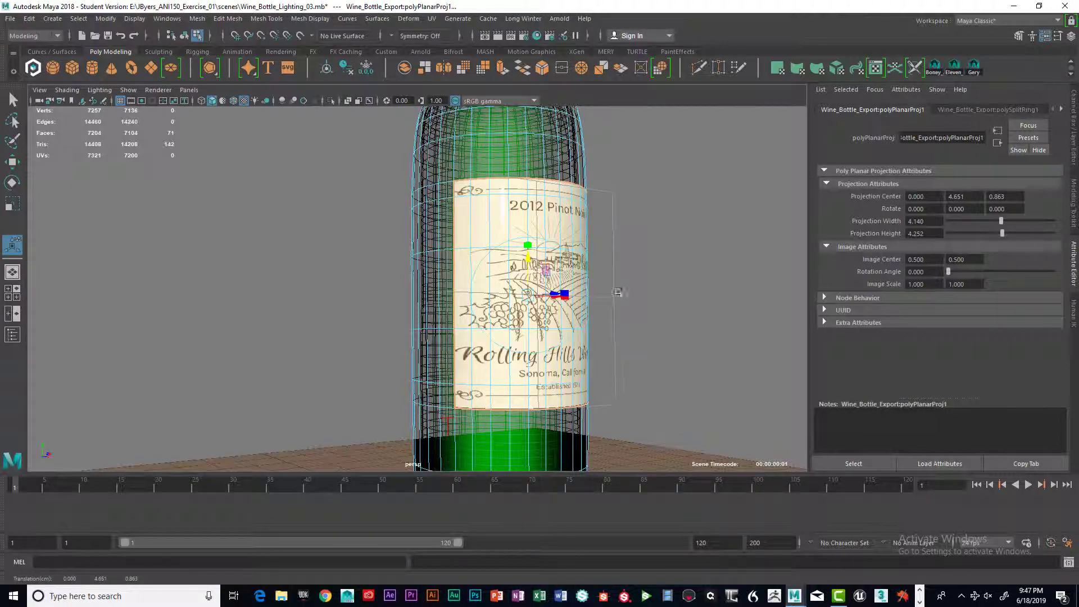
pyautogui.keyDown('alt'); pyautogui.moveTo(617, 292); pyautogui.dragTo(568, 295); pyautogui.keyUp('alt')
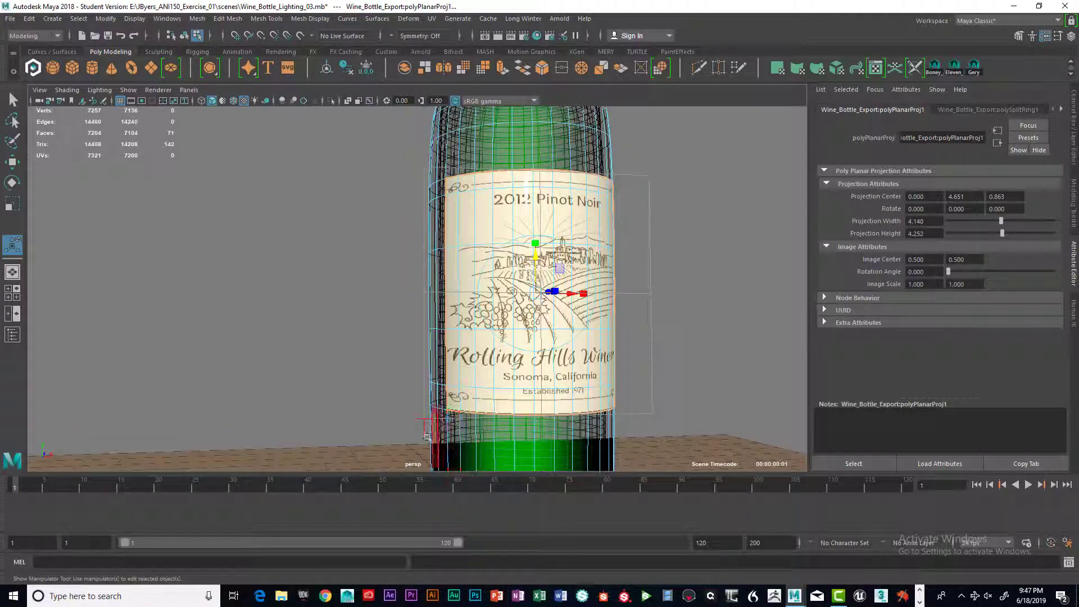
pyautogui.keyDown('alt'); pyautogui.moveTo(424, 430); pyautogui.dragTo(536, 409); pyautogui.keyUp('alt')
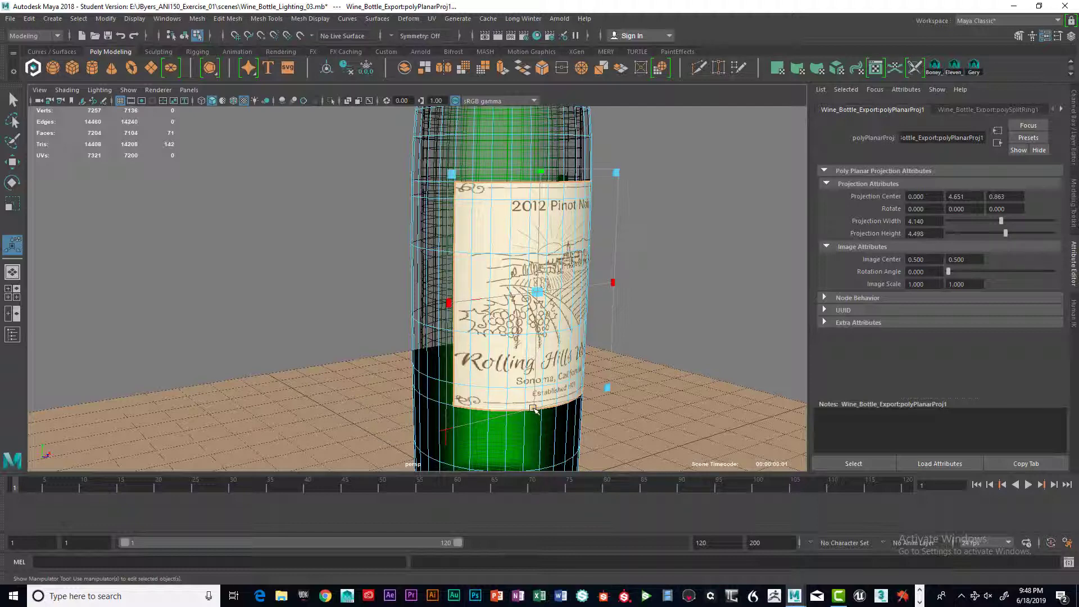
# Step: Undo the last height stretch of the planar projection and try lowering its center slightly in Y
pyautogui.hotkey('ctrl', 'z')
pyautogui.click(447, 432)
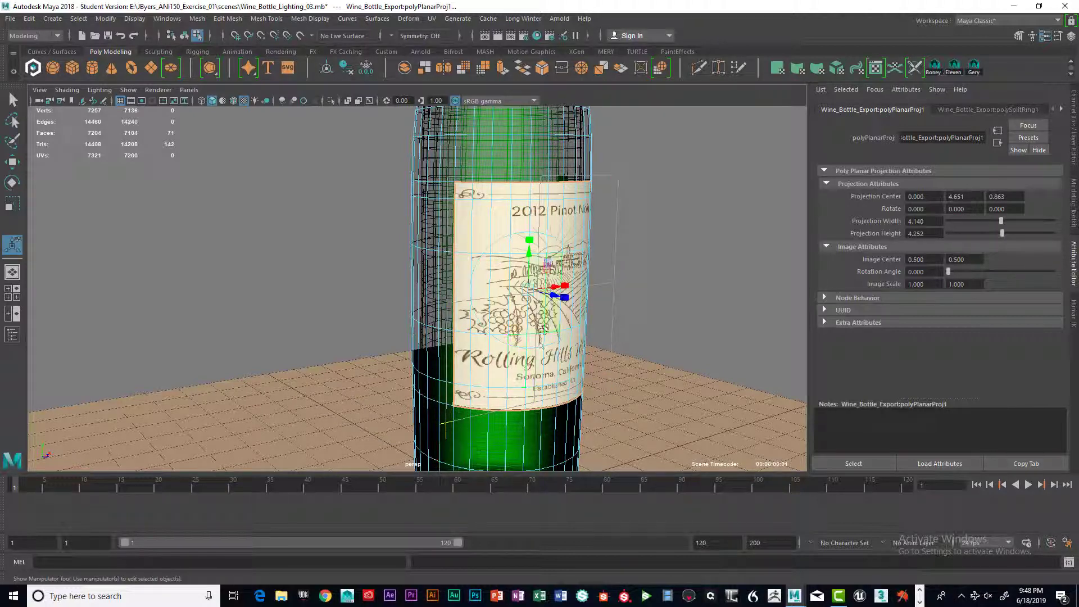
pyautogui.moveTo(532, 254); pyautogui.dragTo(533, 254)
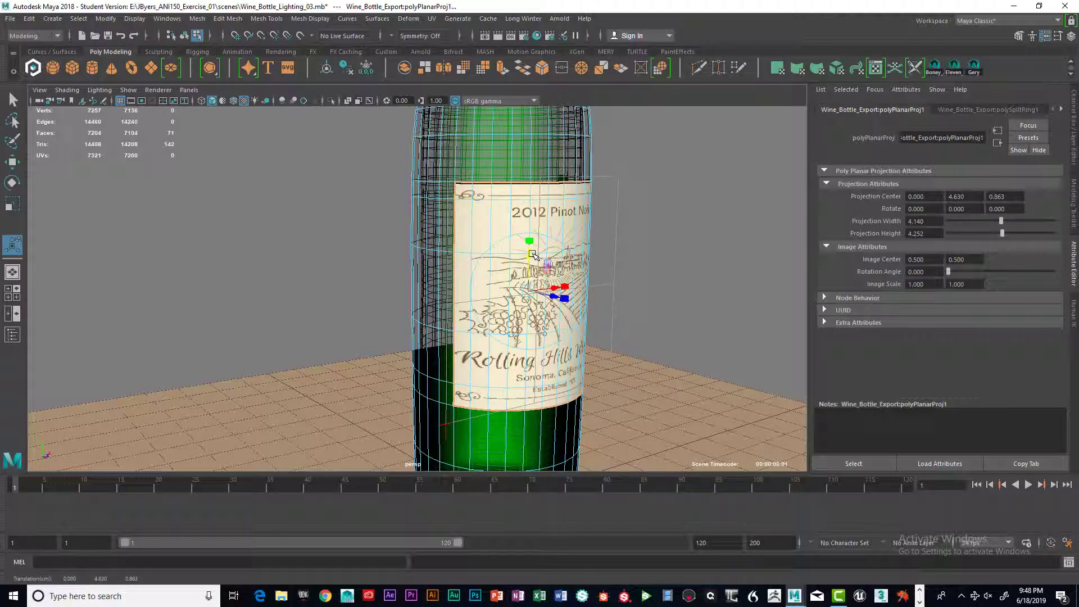
pyautogui.moveTo(649, 296)
pyautogui.keyDown('alt'); pyautogui.mouseDown()
pyautogui.moveTo(541, 287)
pyautogui.moveTo(651, 284)
pyautogui.mouseUp(); pyautogui.keyUp('alt')
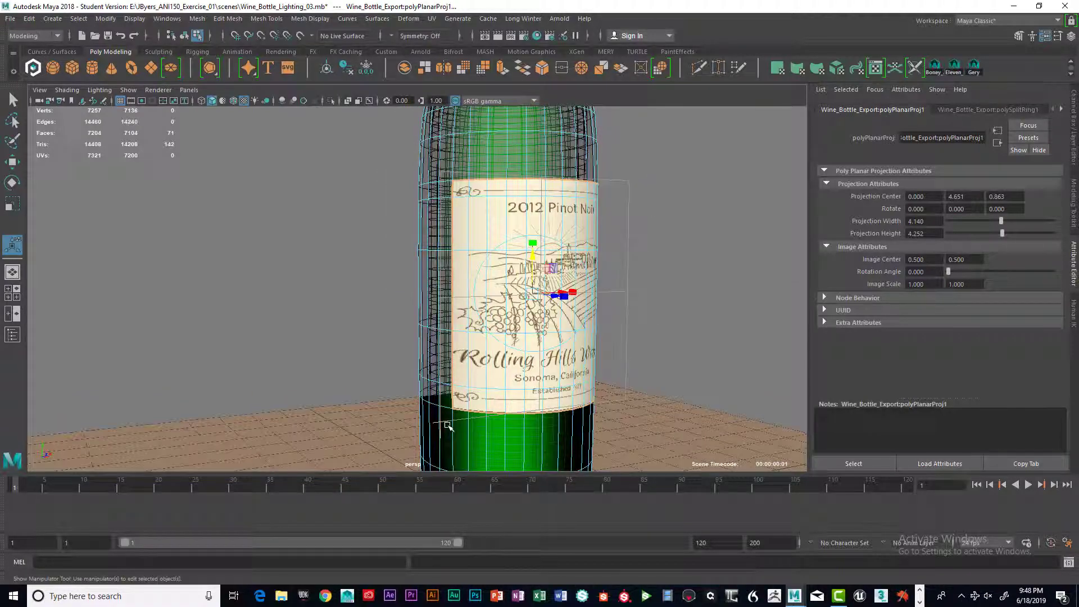
# Step: Narrow the planar projection's width to about 3.49, and return to object mode with nothing selected
pyautogui.click(571, 292)
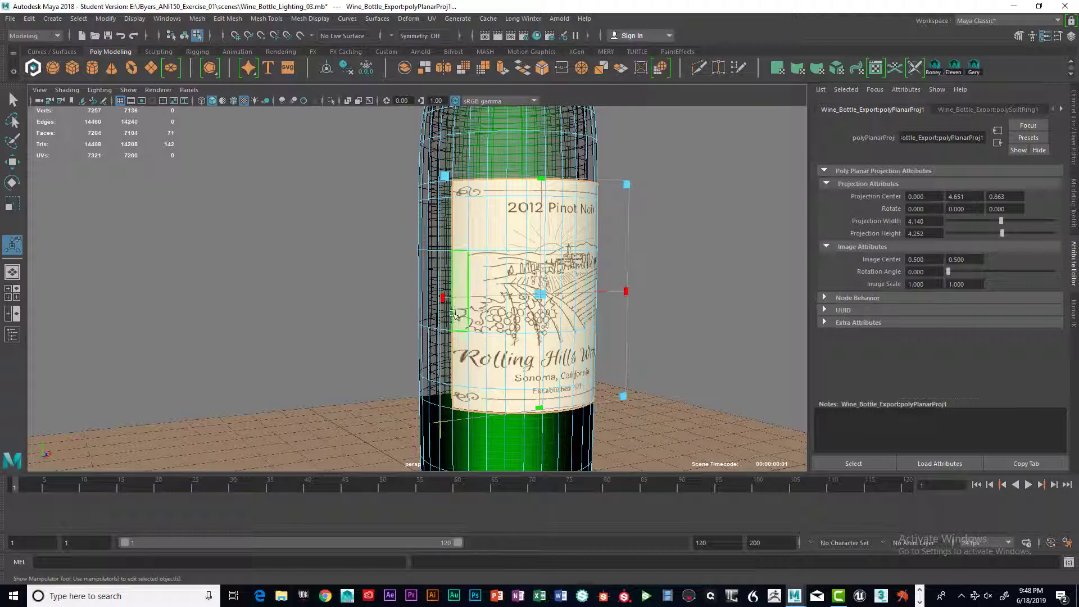
pyautogui.moveTo(444, 299); pyautogui.dragTo(483, 304)
pyautogui.click(652, 292)
pyautogui.keyDown('alt'); pyautogui.moveTo(603, 293); pyautogui.dragTo(557, 283); pyautogui.keyUp('alt')
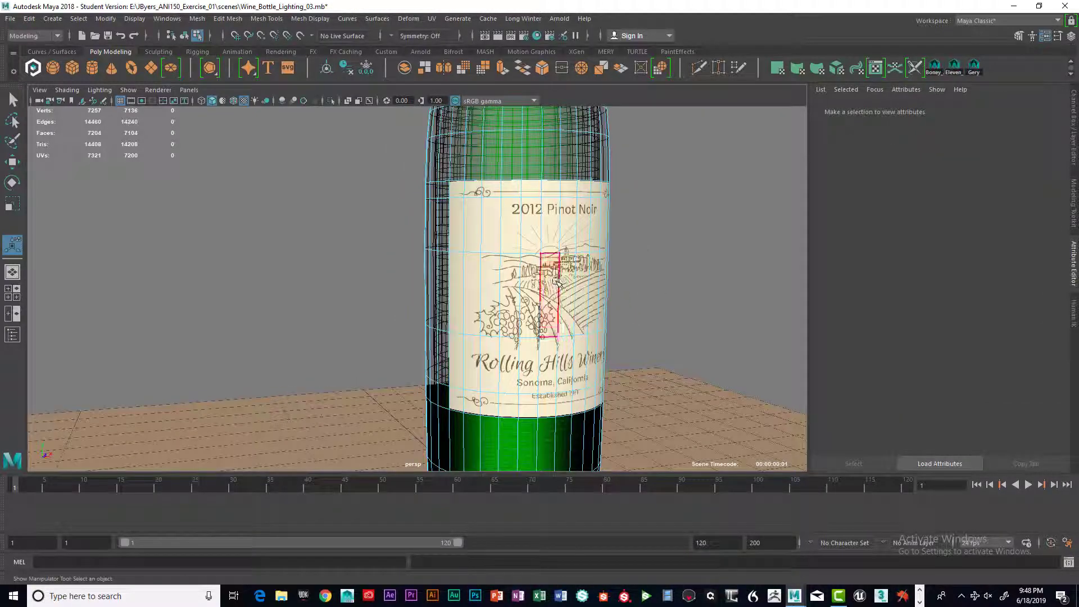
pyautogui.moveTo(555, 272); pyautogui.dragTo(555, 280, button='right')
pyautogui.click(671, 299)
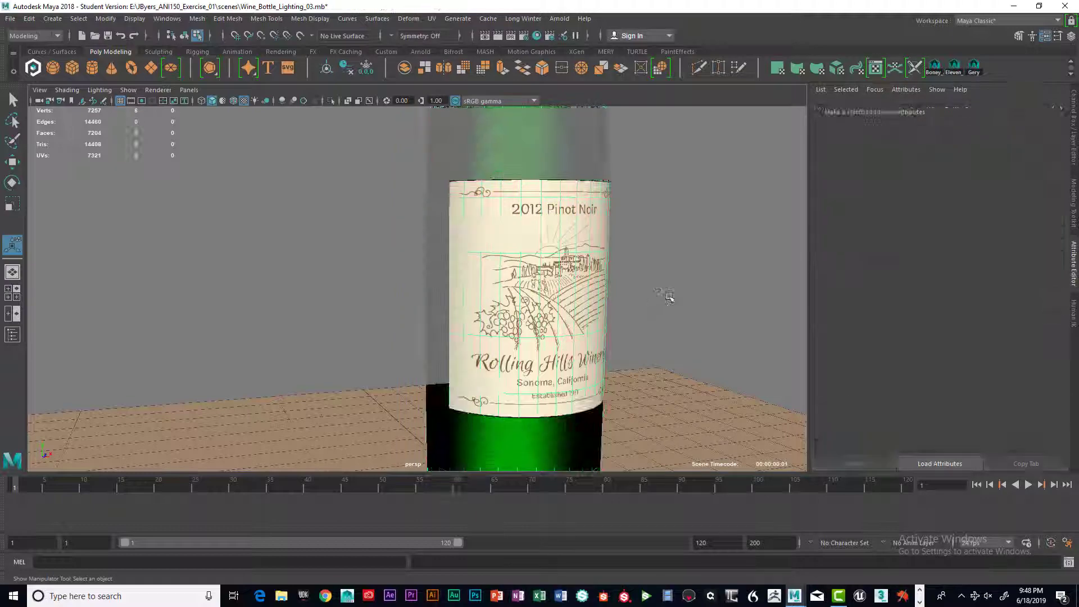
# Step: Examine the label's upper edge and sides up close for gaps in the texture coverage
pyautogui.scroll(-5, 672, 299)
pyautogui.keyDown('alt'); pyautogui.moveTo(671, 299); pyautogui.dragTo(585, 301); pyautogui.keyUp('alt')
pyautogui.scroll(10, 584, 301)
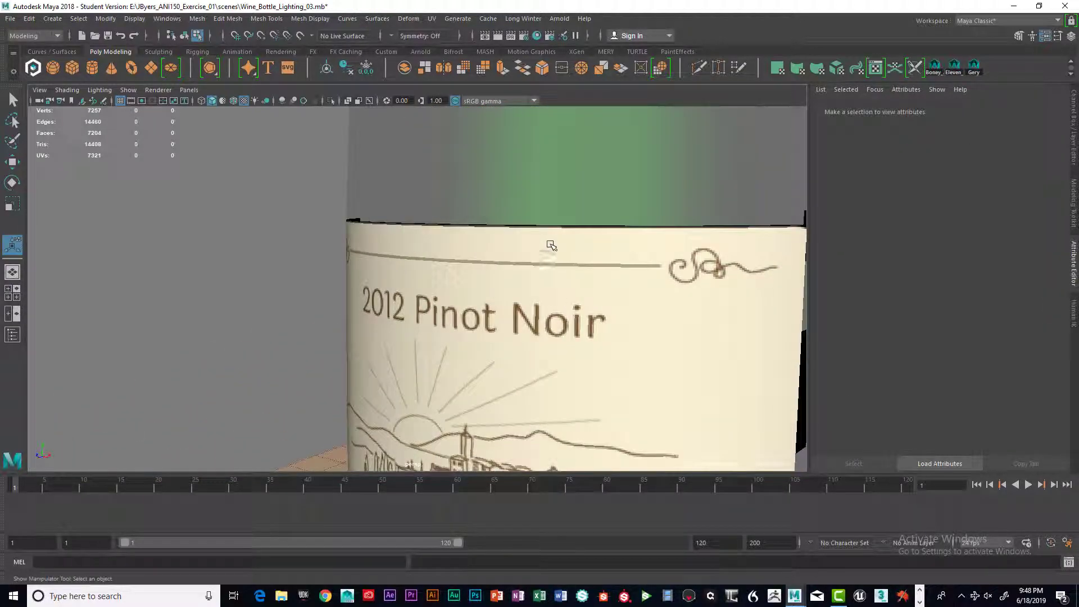
pyautogui.click(553, 251)
pyautogui.keyDown('alt'); pyautogui.moveTo(553, 251); pyautogui.dragTo(671, 286); pyautogui.keyUp('alt')
pyautogui.keyDown('alt'); pyautogui.moveTo(670, 285); pyautogui.dragTo(603, 212, button='middle'); pyautogui.keyUp('alt')
pyautogui.scroll(-5, 612, 290)
pyautogui.keyDown('alt'); pyautogui.moveTo(612, 290); pyautogui.dragTo(579, 272); pyautogui.keyUp('alt')
# Step: Select the bottle in object mode and go through its nodes to the Wine_Label_TX material attributes
pyautogui.moveTo(555, 269); pyautogui.dragTo(550, 339, button='right')
pyautogui.click(550, 339)
pyautogui.scroll(-4, 585, 329)
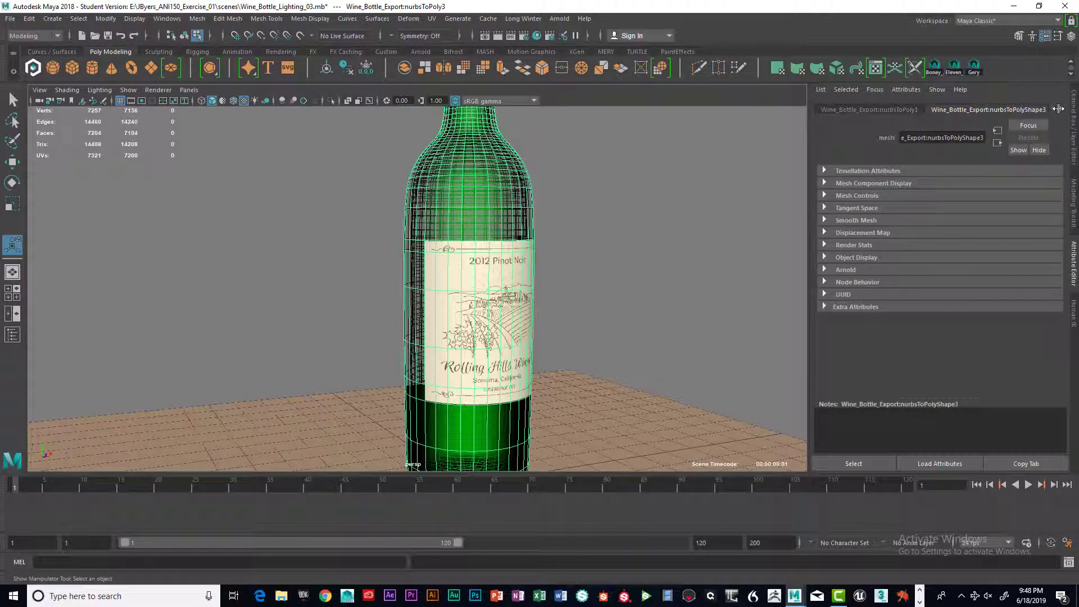
pyautogui.click(1061, 109)
pyautogui.click(1062, 109)
pyautogui.click(1061, 109)
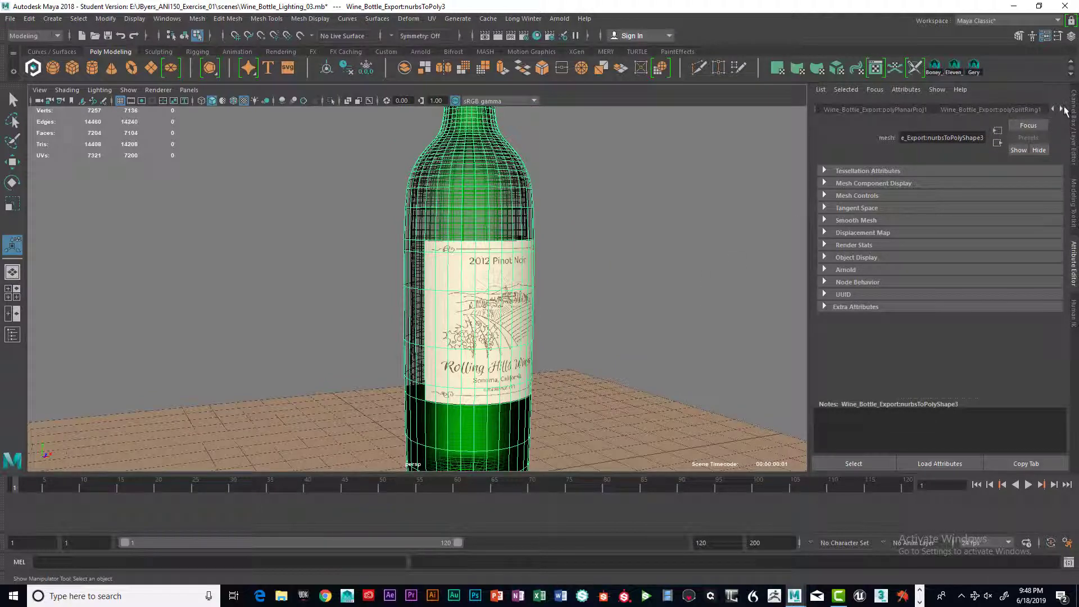
pyautogui.click(1062, 109)
pyautogui.click(1062, 109)
pyautogui.click(1028, 111)
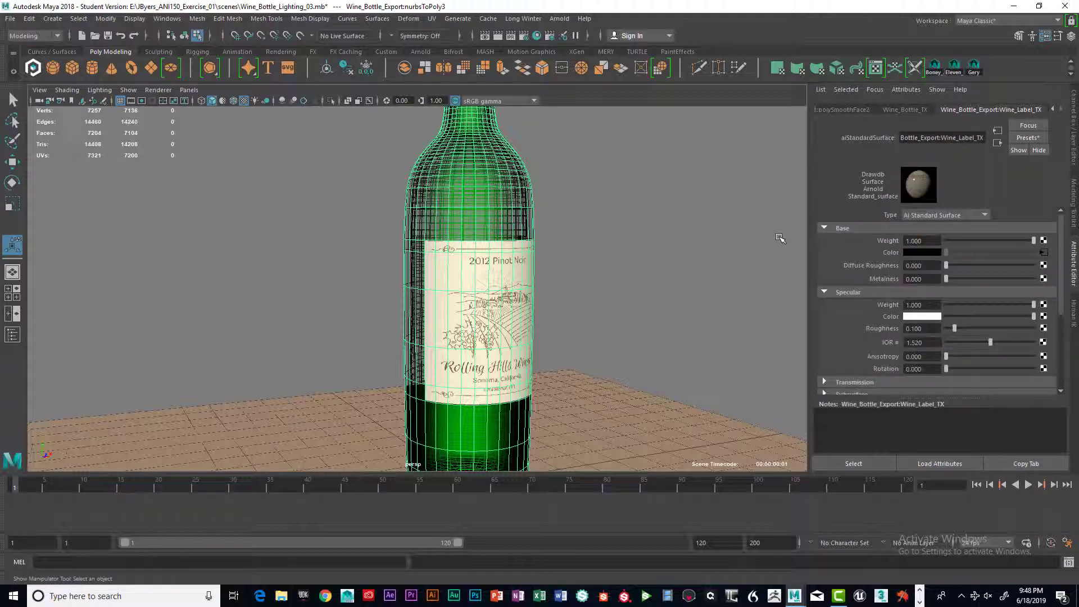
# Step: Reactivate the bottle's polyPlanarProj1 projection from its inputs, fine-tune it at the label's upper edge, and deselect the bottle
pyautogui.hotkey('ctrl', 'a')
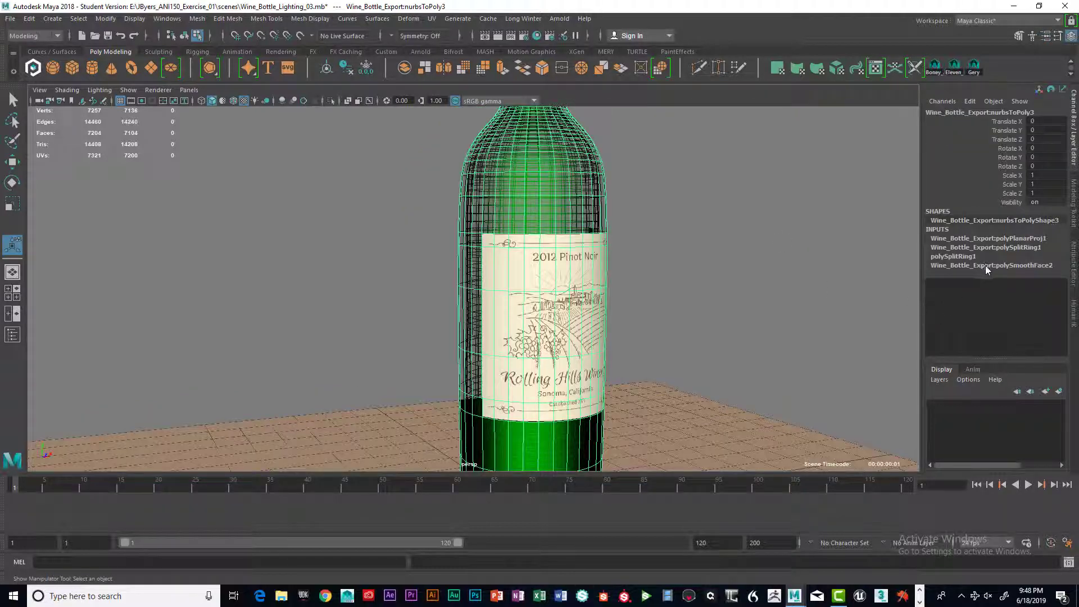
pyautogui.click(1004, 239)
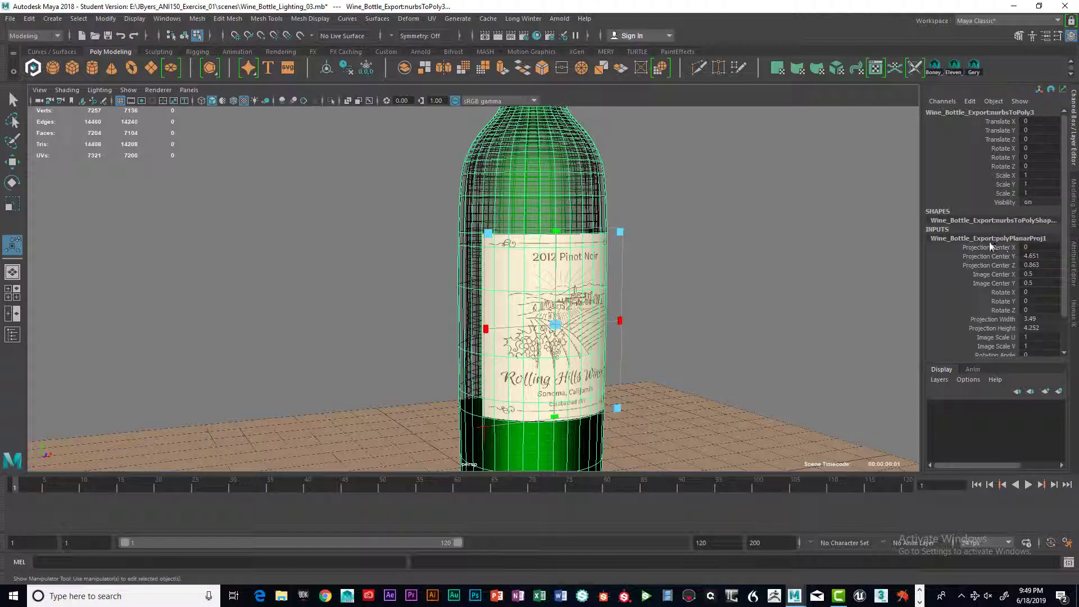
pyautogui.click(632, 273)
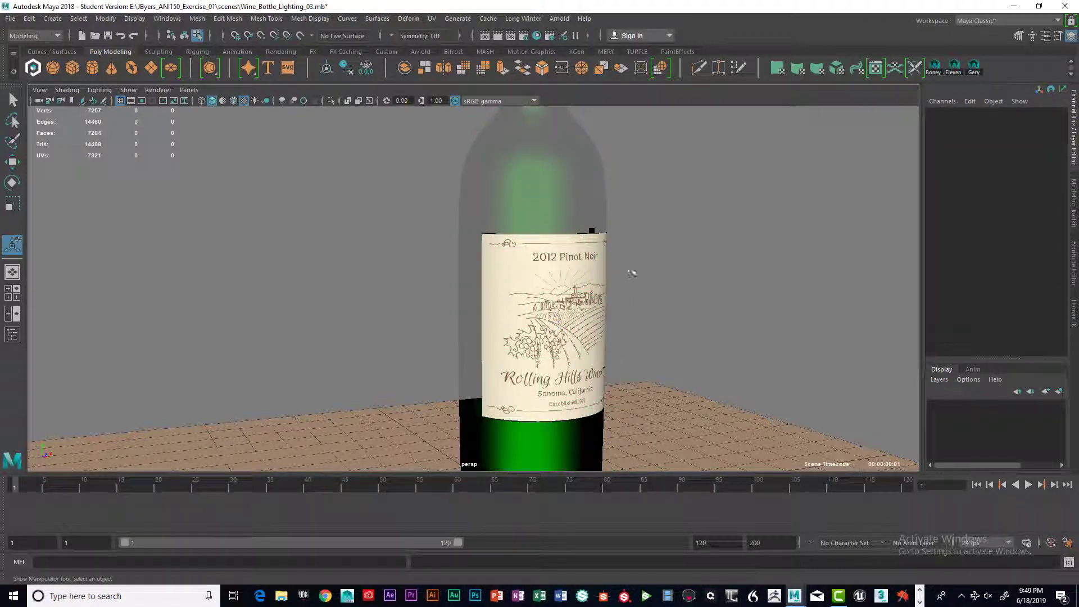
pyautogui.click(583, 269)
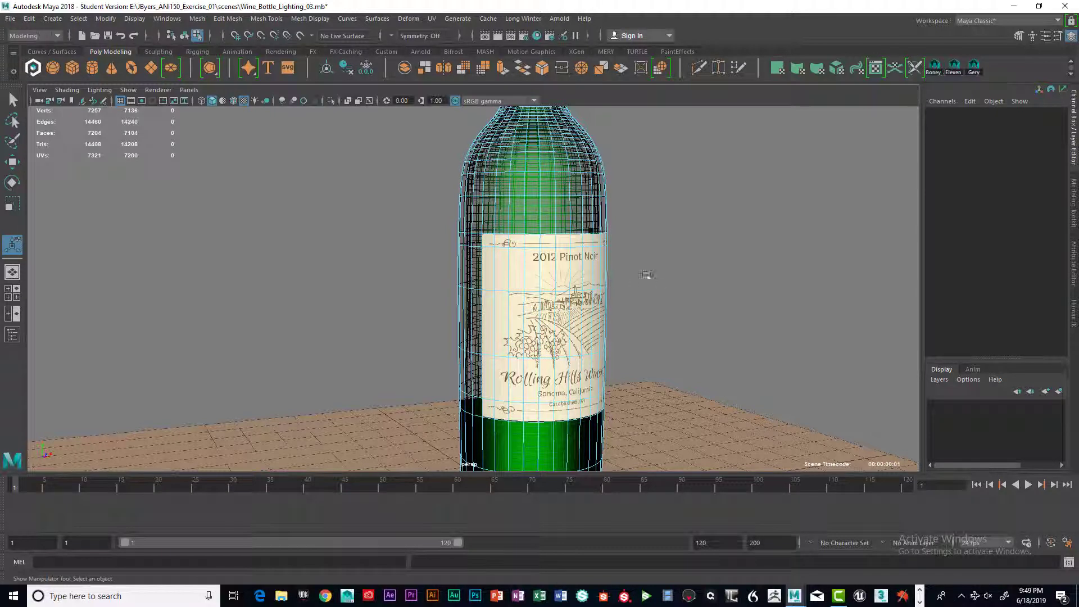
pyautogui.moveTo(599, 268); pyautogui.dragTo(593, 341, button='right')
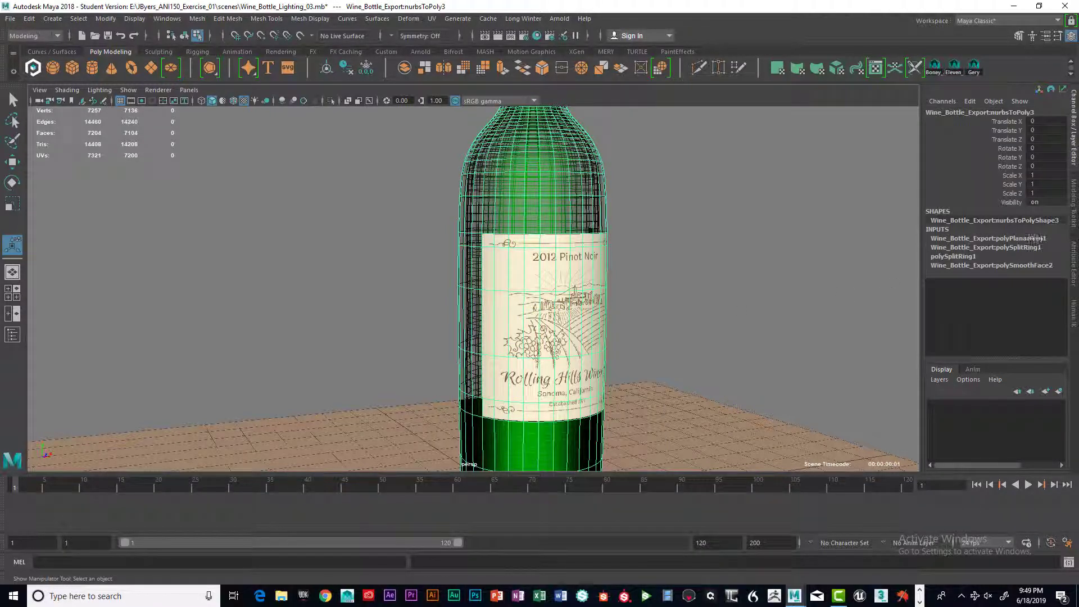
pyautogui.click(1003, 239)
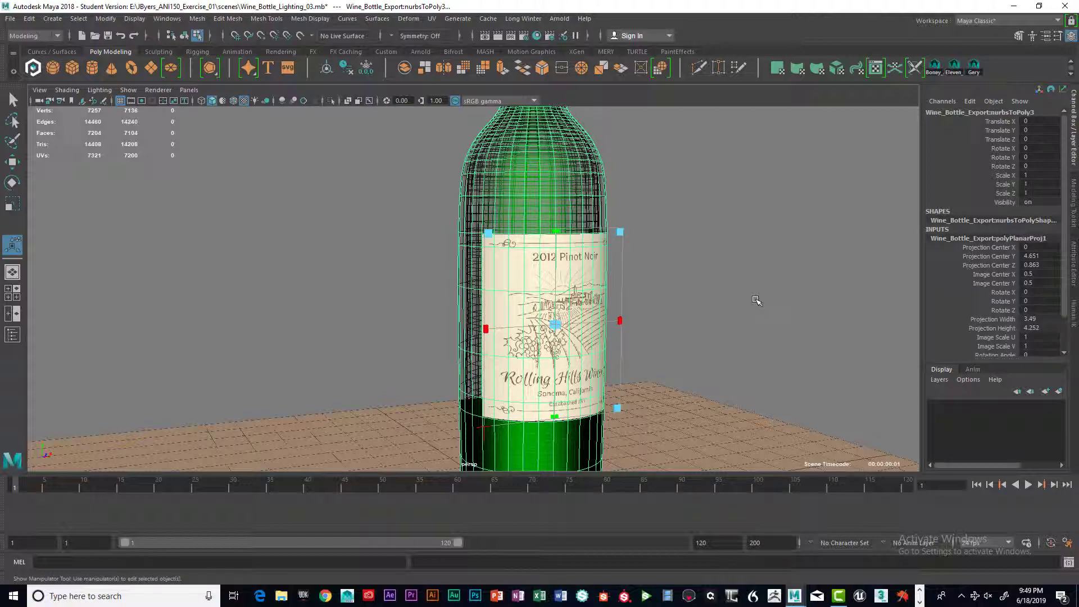
pyautogui.scroll(3, 686, 306)
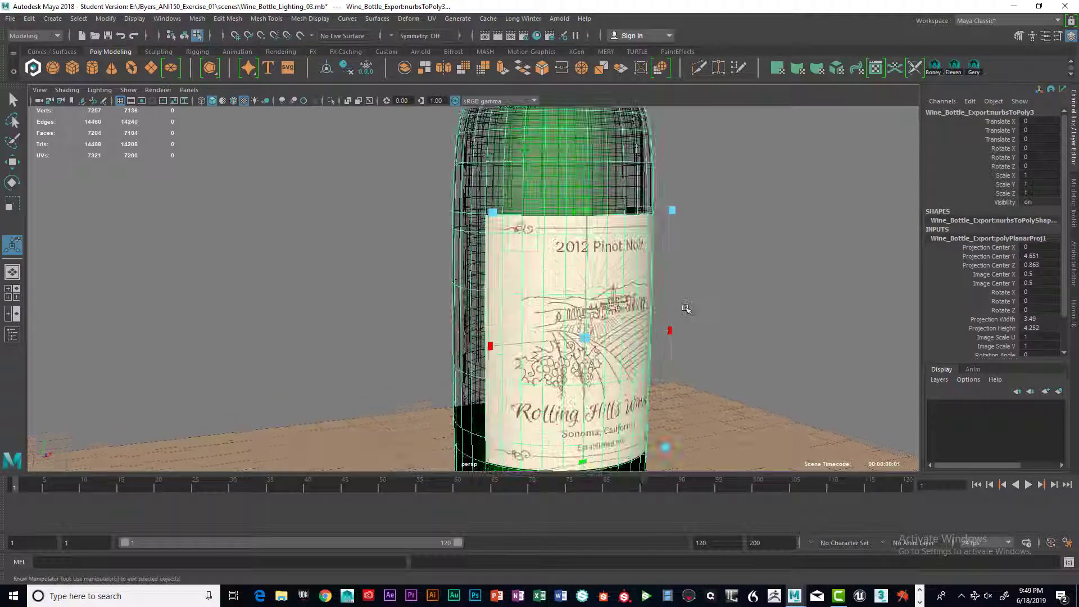
pyautogui.keyDown('alt'); pyautogui.moveTo(715, 292); pyautogui.dragTo(691, 202); pyautogui.keyUp('alt')
pyautogui.moveTo(569, 158); pyautogui.dragTo(571, 158)
pyautogui.click(712, 178)
# Step: Make a test render of the whole bottle on the floor plane with Arnold, and close the Render View
pyautogui.keyDown('alt'); pyautogui.moveTo(608, 188); pyautogui.dragTo(524, 238); pyautogui.keyUp('alt')
pyautogui.scroll(5, 567, 197)
pyautogui.scroll(-5, 547, 166)
pyautogui.scroll(-3, 528, 233)
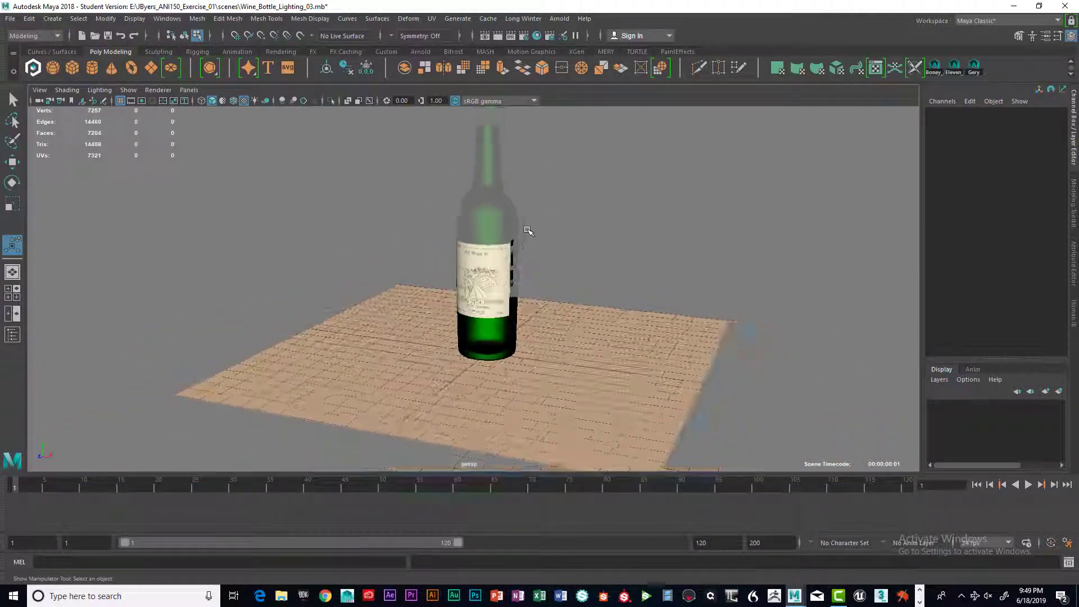
pyautogui.keyDown('alt'); pyautogui.moveTo(534, 221); pyautogui.dragTo(542, 261, button='middle'); pyautogui.keyUp('alt')
pyautogui.scroll(-1, 554, 259)
pyautogui.keyDown('alt'); pyautogui.moveTo(554, 258); pyautogui.dragTo(564, 243); pyautogui.keyUp('alt')
pyautogui.scroll(1, 564, 243)
pyautogui.keyDown('alt'); pyautogui.moveTo(576, 234); pyautogui.dragTo(575, 246, button='middle'); pyautogui.keyUp('alt')
pyautogui.keyDown('alt'); pyautogui.moveTo(579, 245); pyautogui.dragTo(672, 239, button='right'); pyautogui.keyUp('alt')
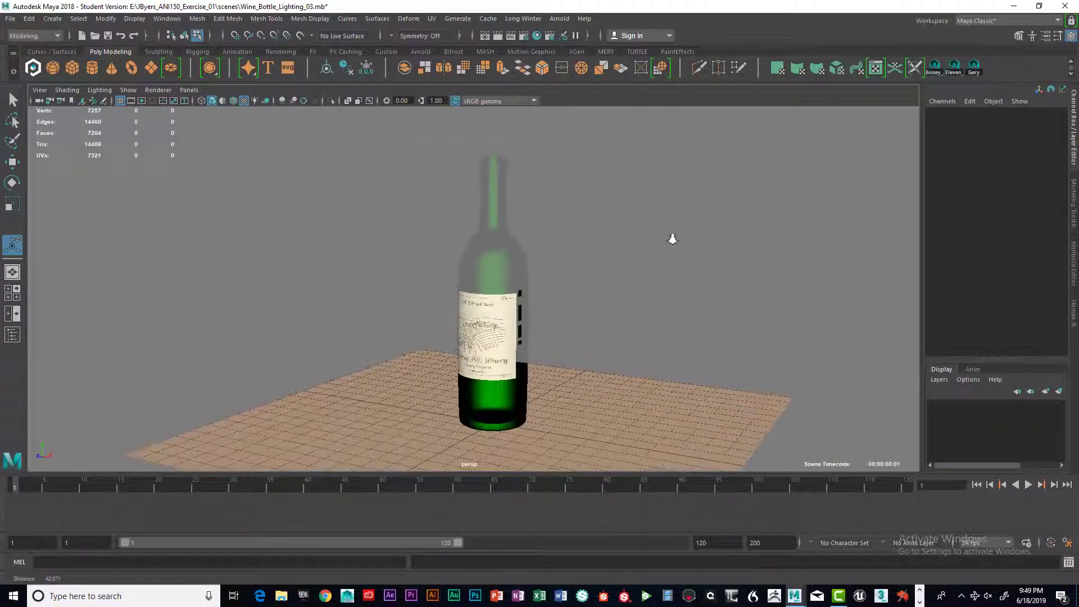
pyautogui.keyDown('alt'); pyautogui.moveTo(638, 239); pyautogui.dragTo(631, 233, button='middle'); pyautogui.keyUp('alt')
pyautogui.click(537, 36)
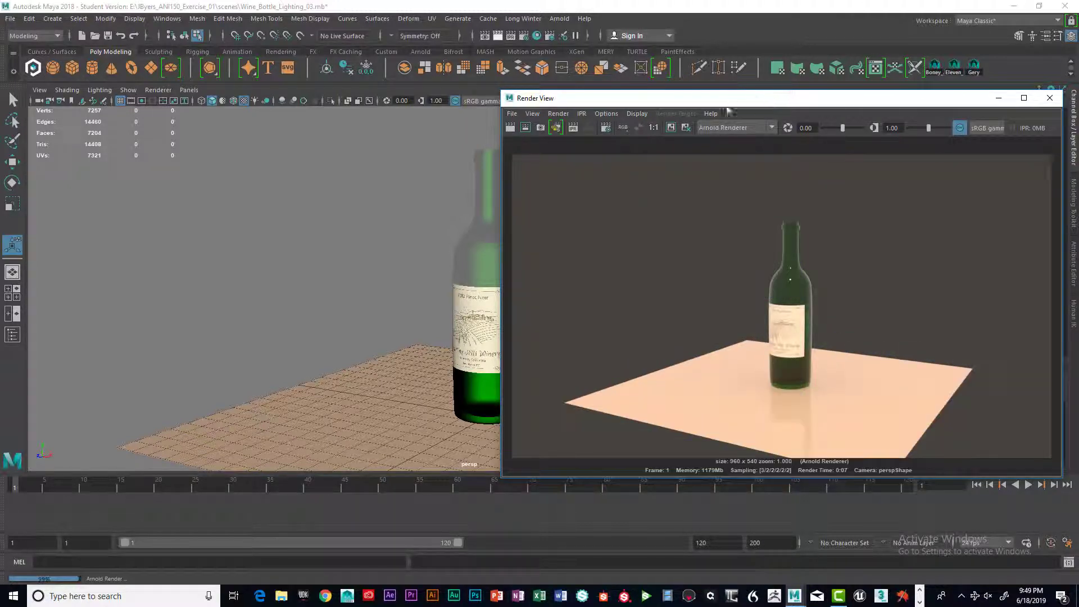
pyautogui.moveTo(866, 104); pyautogui.dragTo(840, 77)
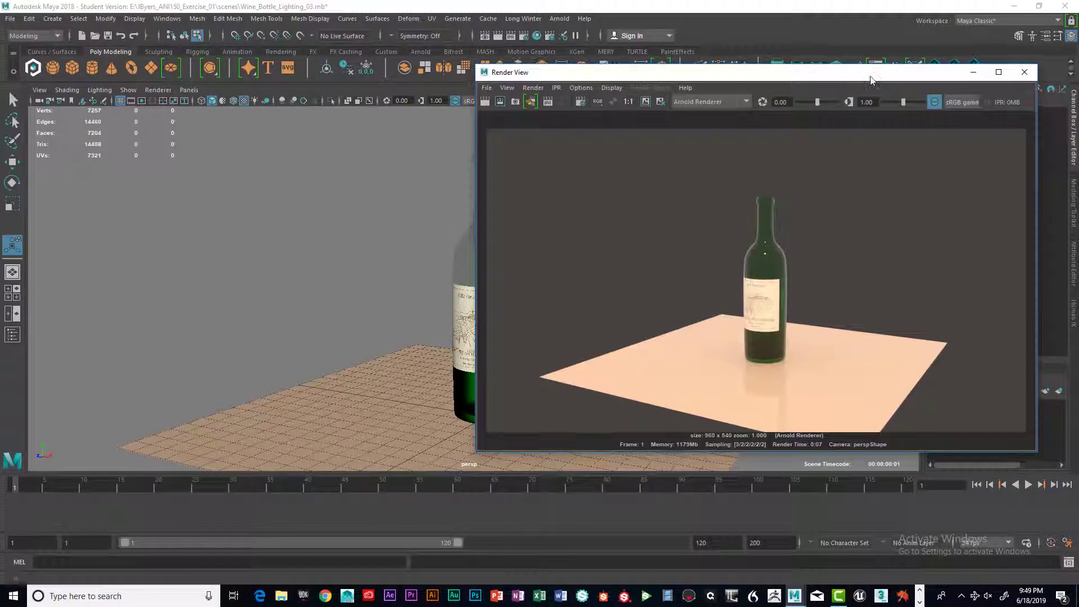
pyautogui.click(1024, 72)
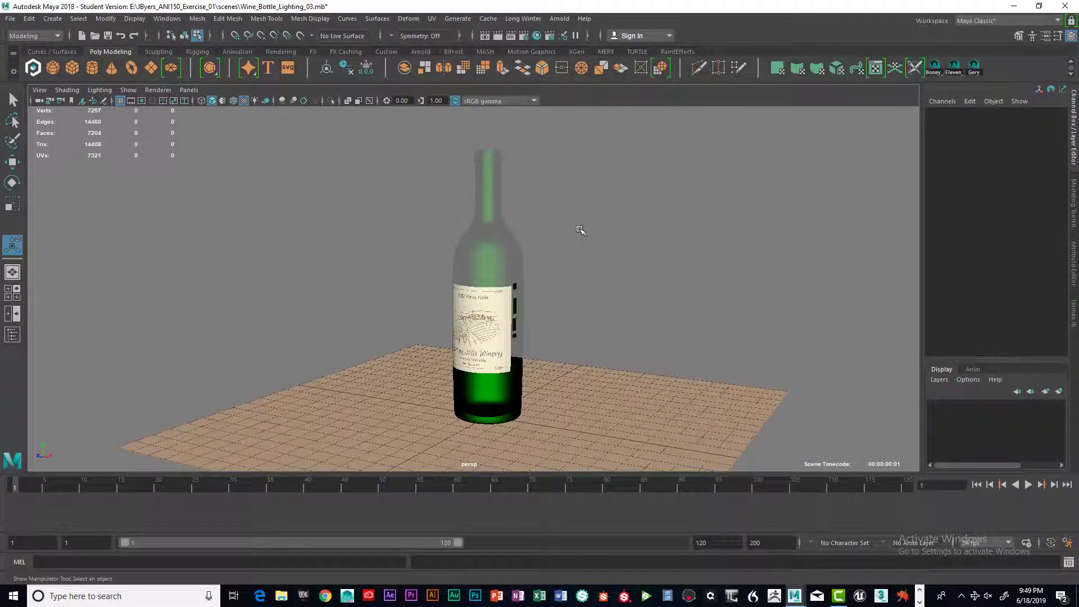
# Step: Turn on the resolution gate, frame the bottle larger inside it, and render the view again
pyautogui.keyDown('alt'); pyautogui.moveTo(585, 237); pyautogui.dragTo(669, 241); pyautogui.keyUp('alt')
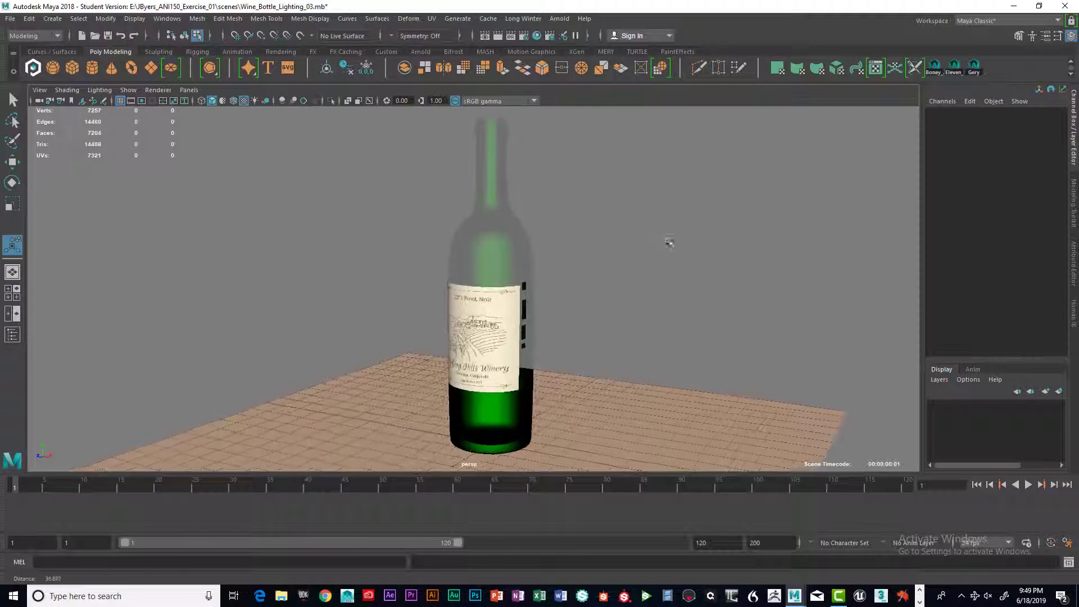
pyautogui.click(141, 100)
pyautogui.keyDown('alt'); pyautogui.moveTo(383, 219); pyautogui.dragTo(431, 208, button='right'); pyautogui.keyUp('alt')
pyautogui.keyDown('alt'); pyautogui.moveTo(431, 207); pyautogui.dragTo(425, 210, button='middle'); pyautogui.keyUp('alt')
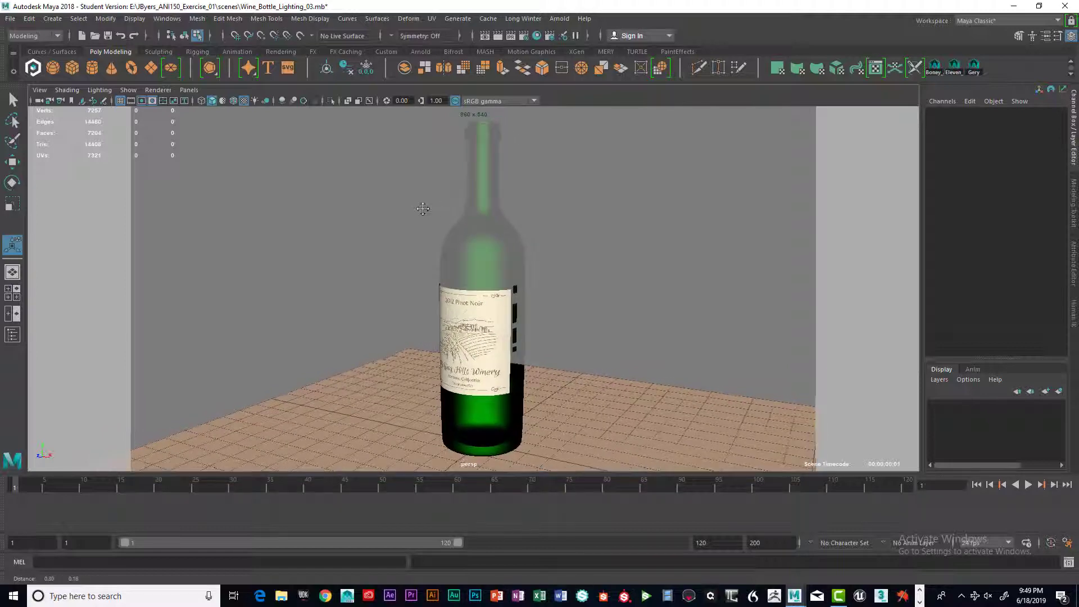
pyautogui.click(500, 35)
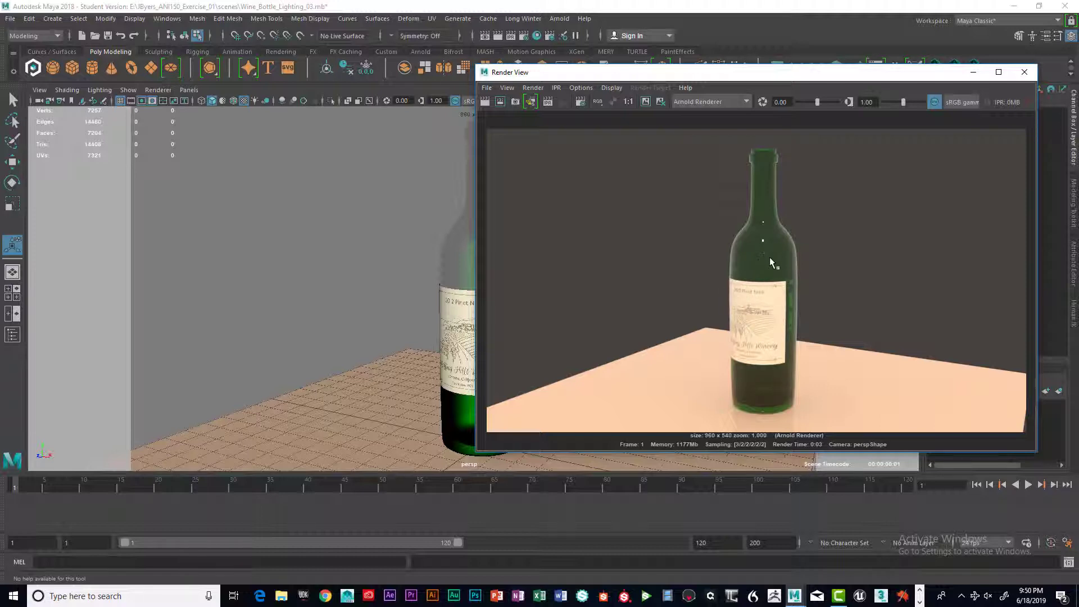
pyautogui.moveTo(774, 74); pyautogui.dragTo(525, 75)
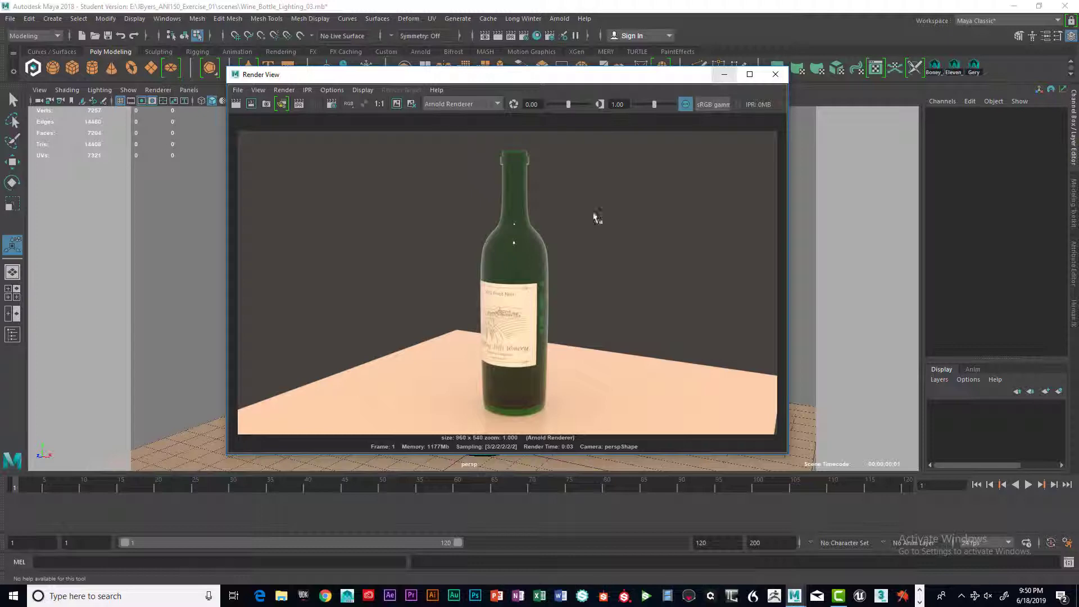
pyautogui.click(724, 74)
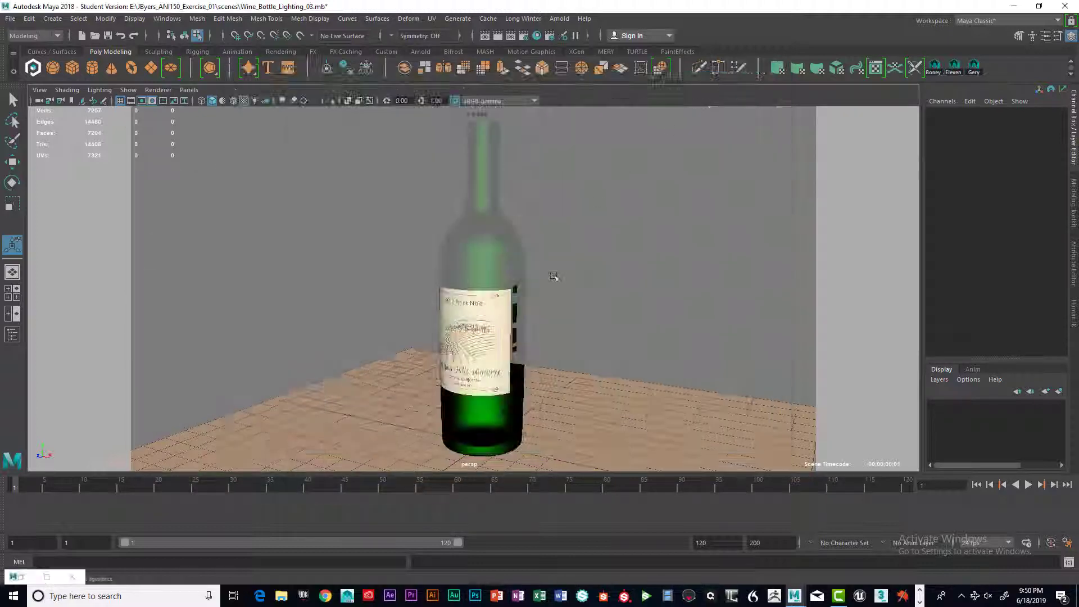
# Step: Set the specular IOR of the bottle's Wine_Label_TX material to 1
pyautogui.click(520, 275)
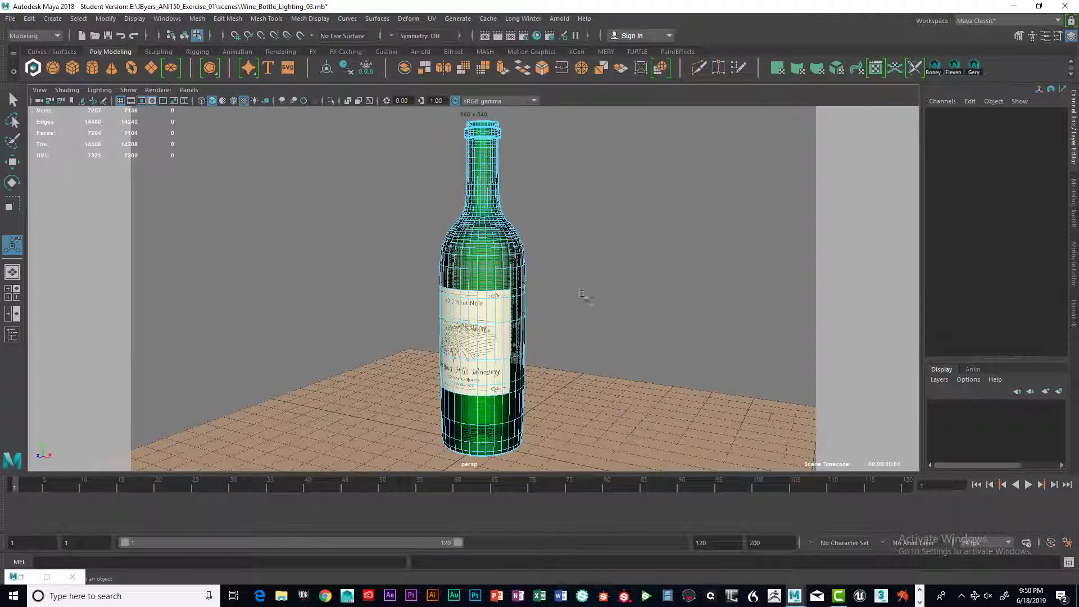
pyautogui.moveTo(506, 246); pyautogui.dragTo(498, 315, button='right')
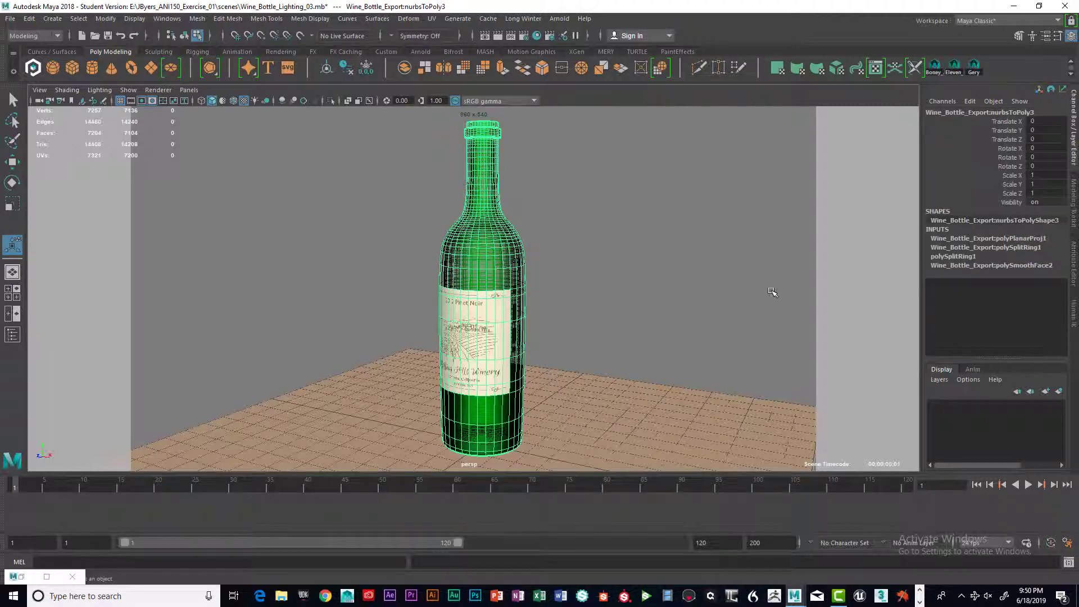
pyautogui.hotkey('ctrl', 'a')
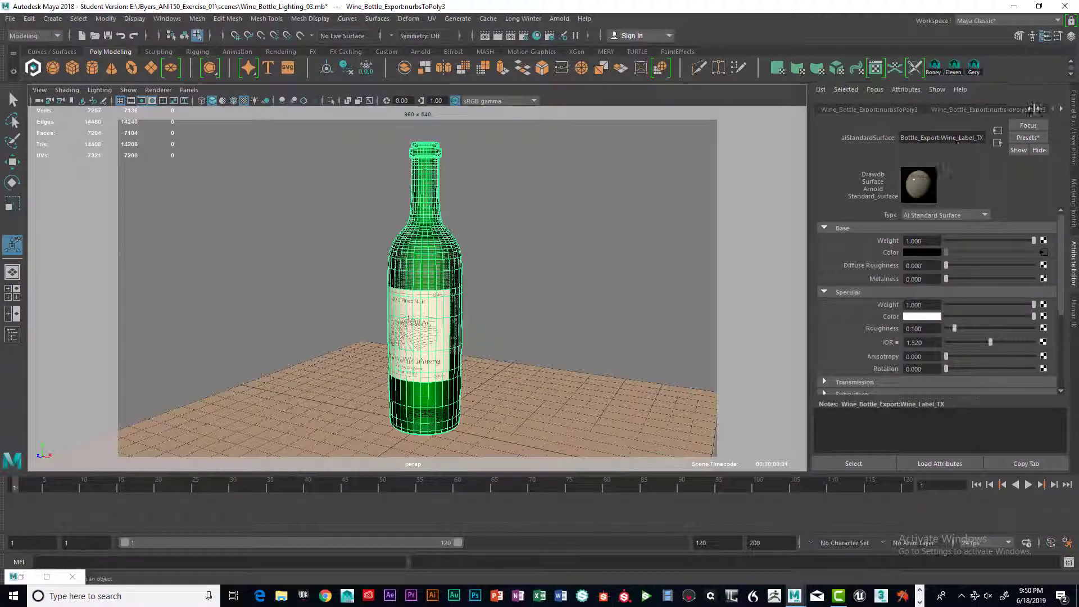
pyautogui.click(1061, 108)
pyautogui.click(1061, 108)
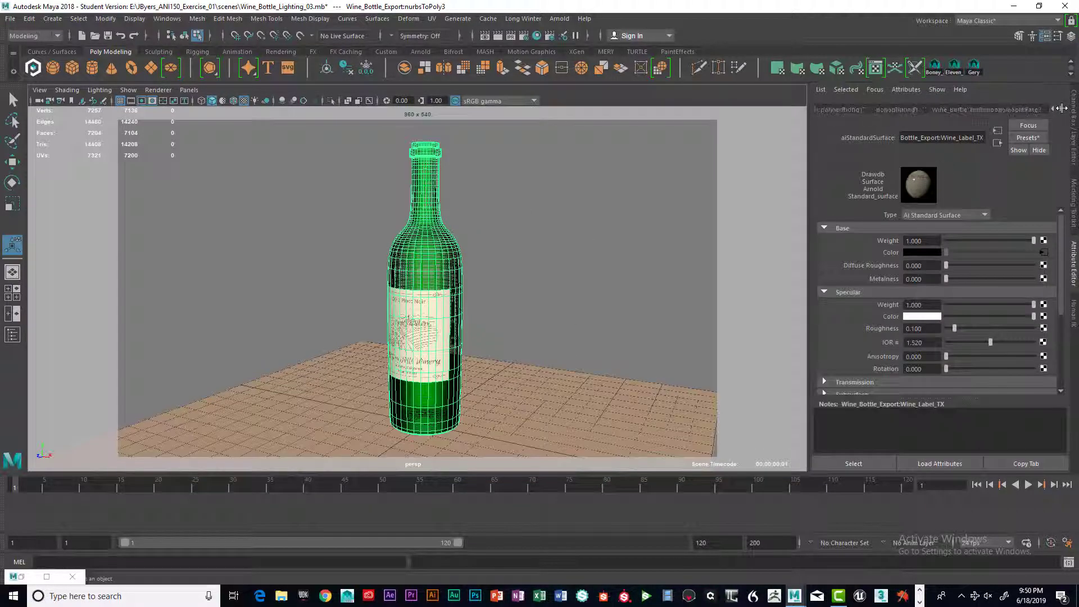
pyautogui.click(1062, 107)
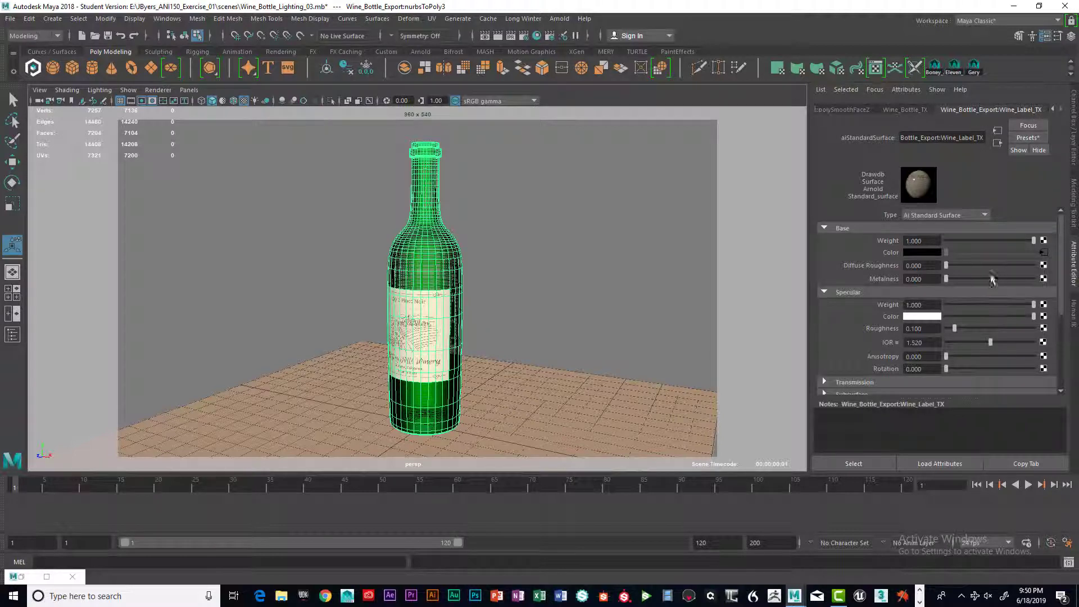
pyautogui.click(933, 342)
pyautogui.write('1')
pyautogui.press('Return')
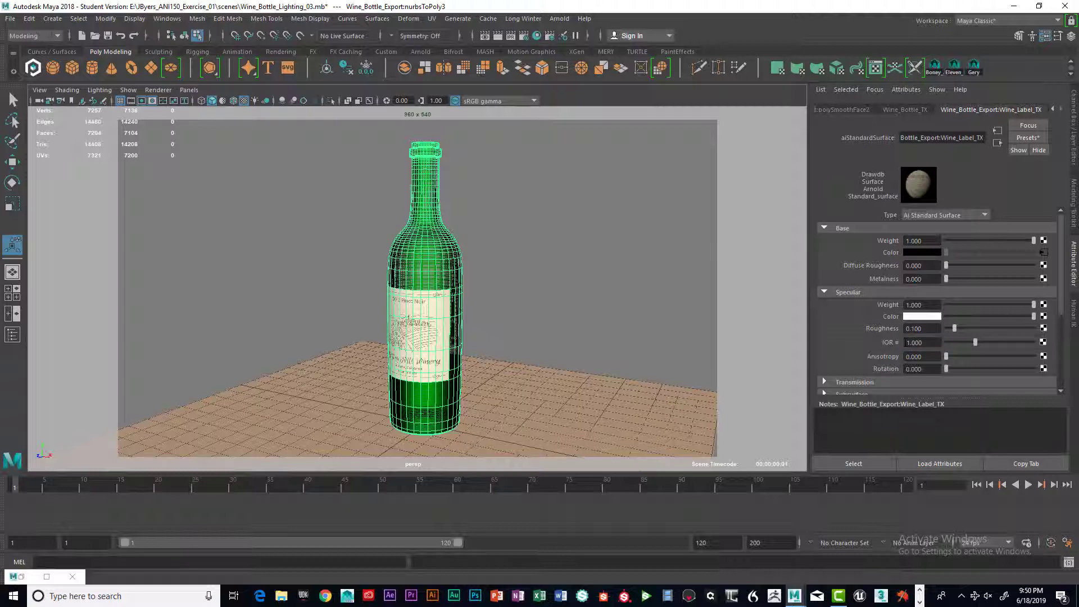